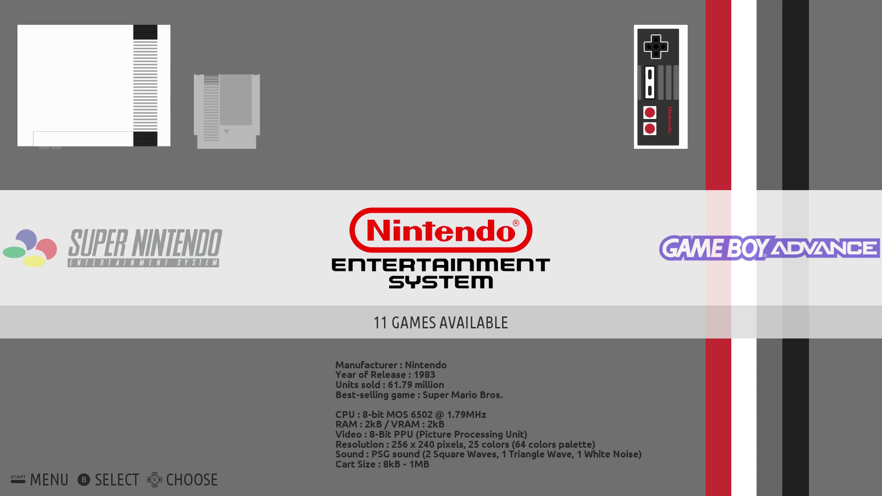
# - Open the Recalbox network settings and check the connection status, IP address and hostname
pyautogui.press('Return')
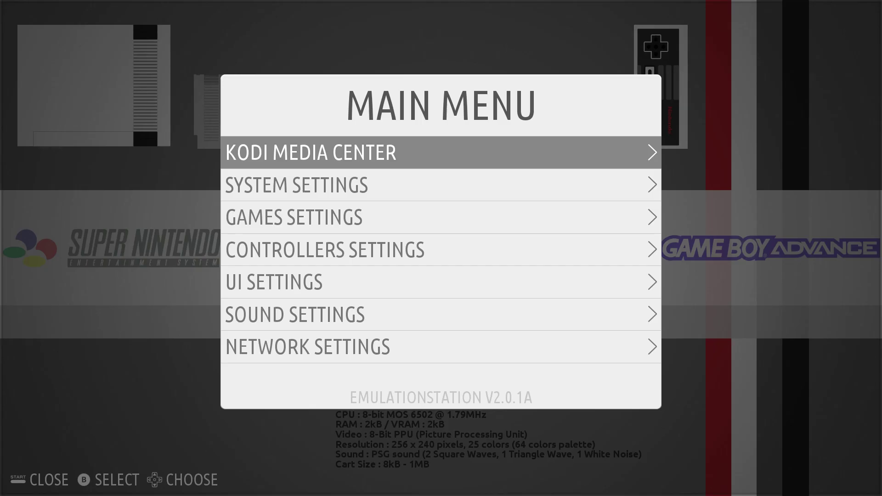
pyautogui.press('Down')
pyautogui.press('Down')
pyautogui.press('Down')
pyautogui.press('Down')
pyautogui.press('Down')
pyautogui.press('Down')
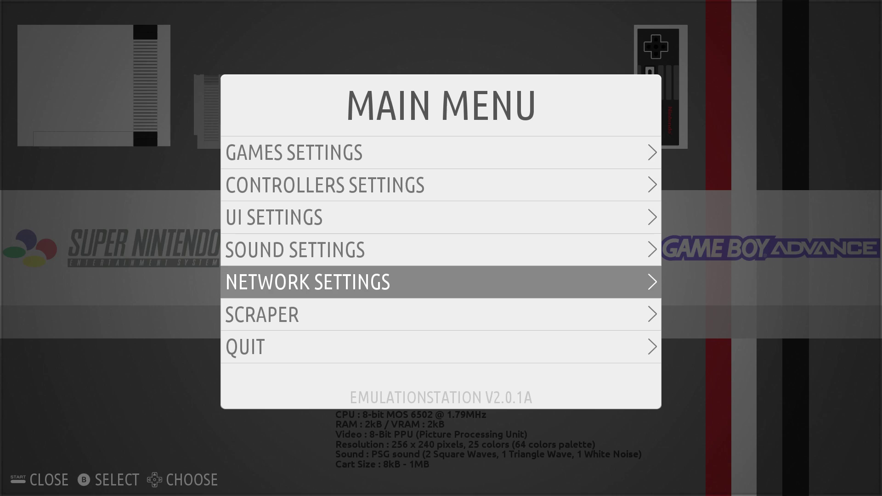
pyautogui.press('Return')
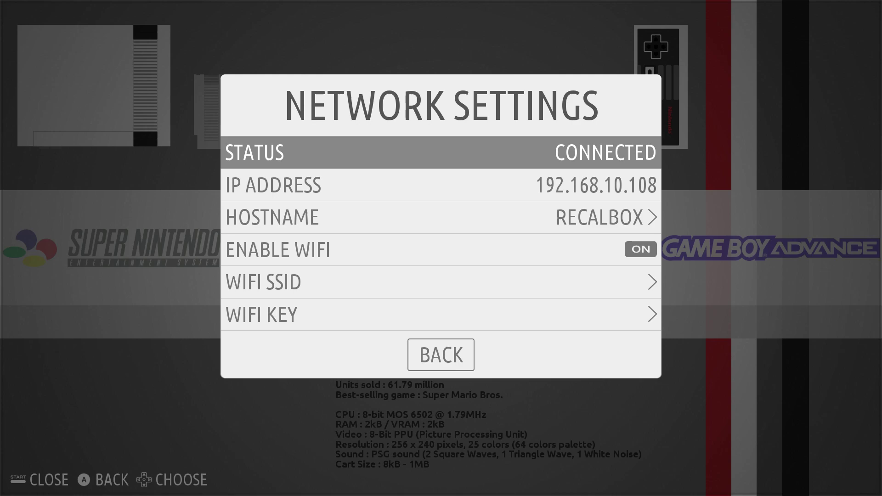
pyautogui.press('Down')
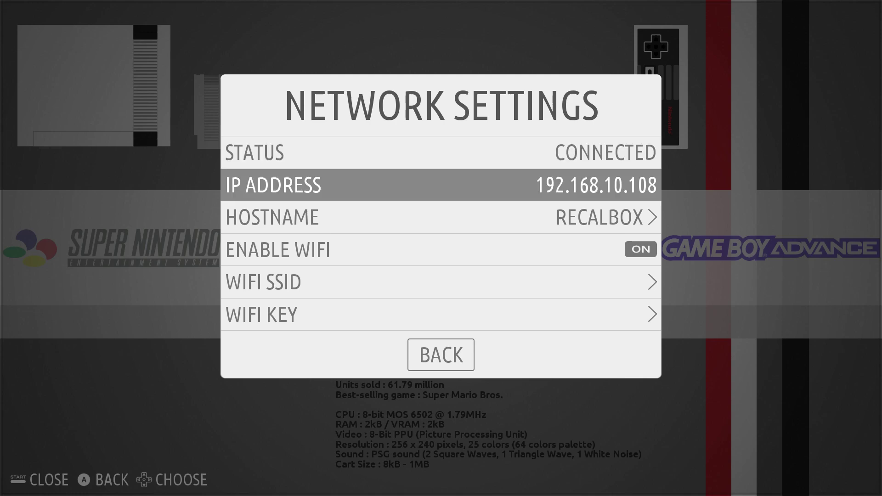
pyautogui.press('Down')
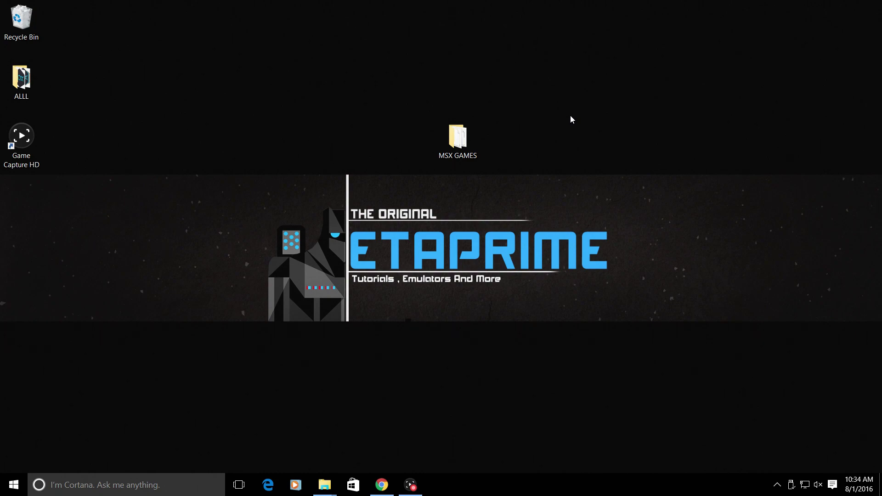
# - Review the game files and their formats in the desktop's MSX GAMES folder, leaving the desktop clear again
pyautogui.doubleClick(469, 143)
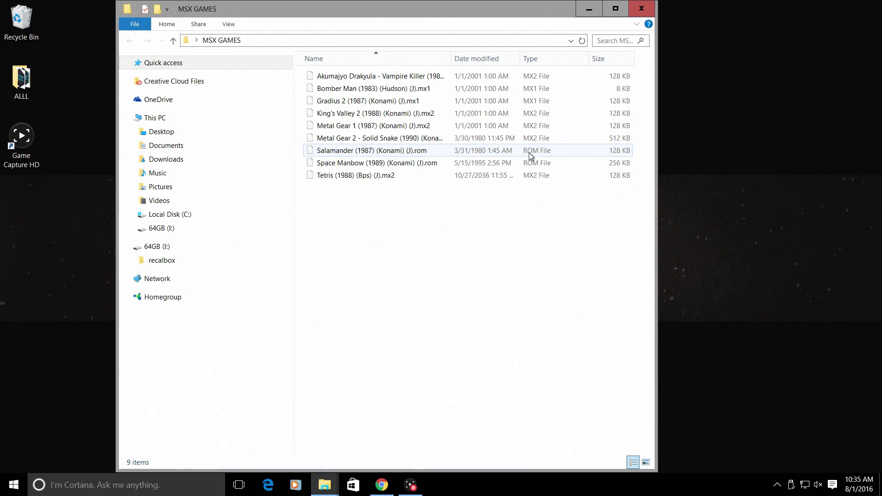
pyautogui.click(590, 10)
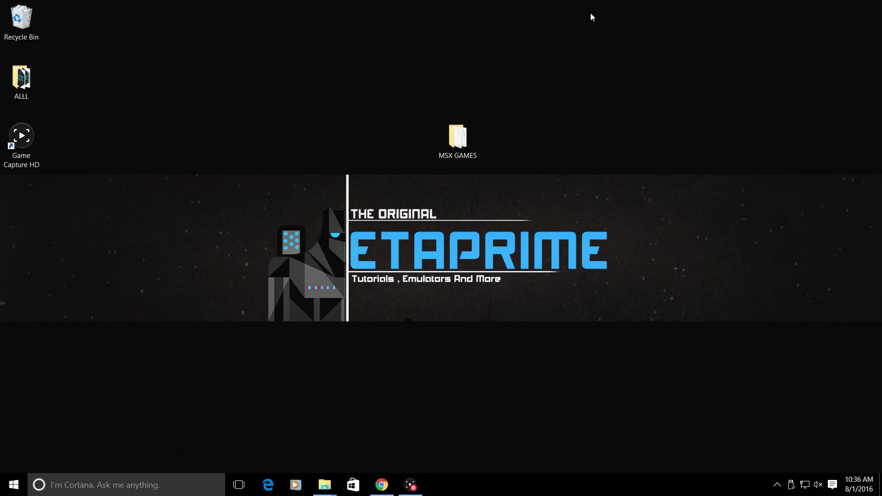
# - Switch to Chrome, download the blueMSX 2.8.2 Full installer from the blueMSX download page and run it
pyautogui.click(381, 484)
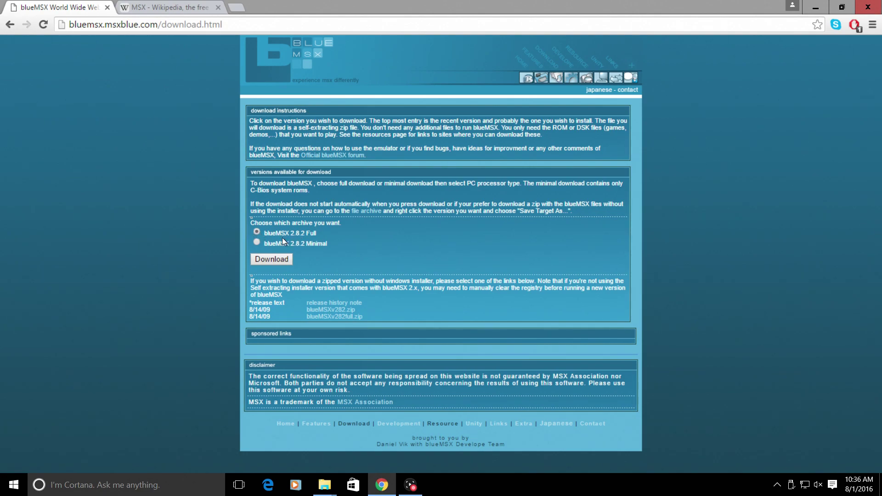
pyautogui.click(270, 259)
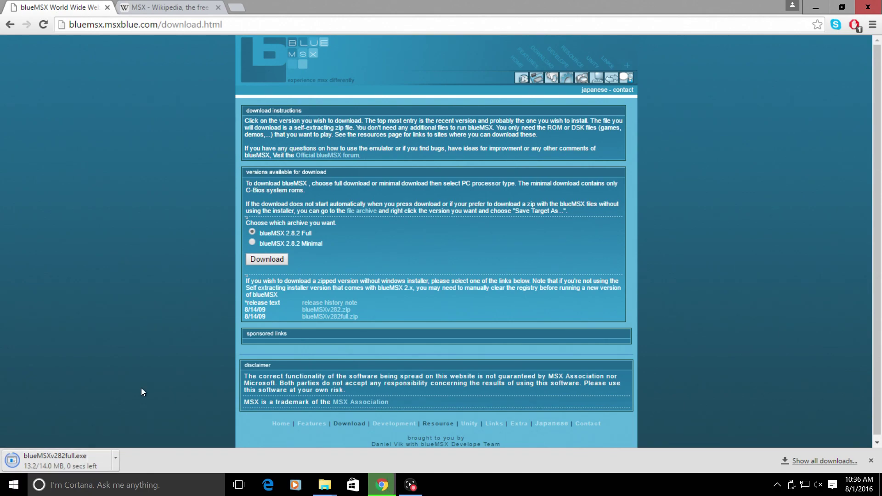
pyautogui.click(92, 463)
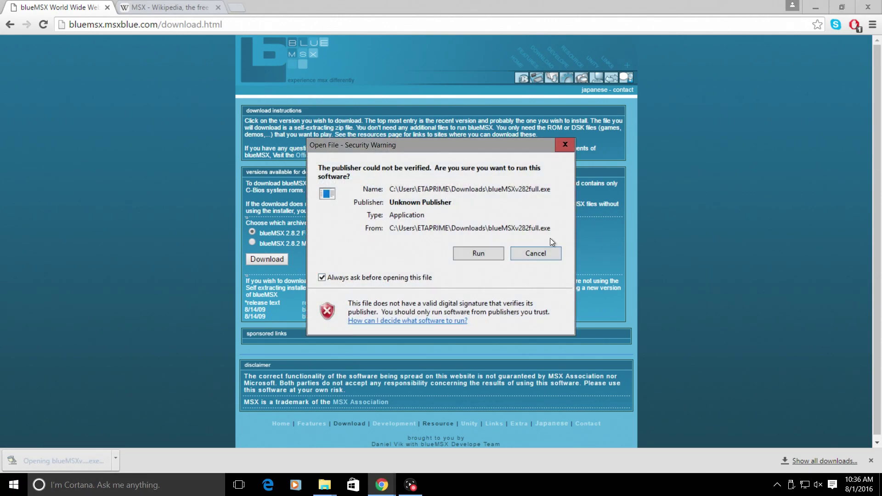
pyautogui.click(472, 258)
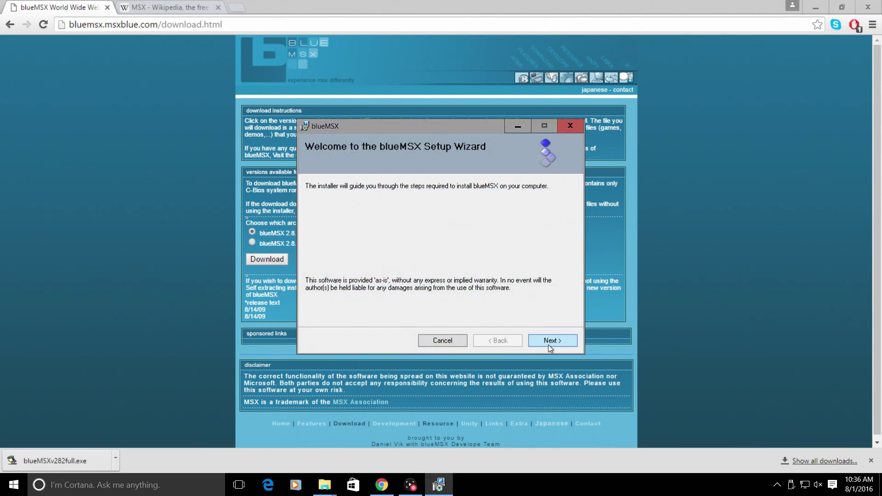
# - Install blueMSX in C:\Program Files (x86)\blueMSX\ for Just me, and exit the finished setup wizard
pyautogui.click(547, 345)
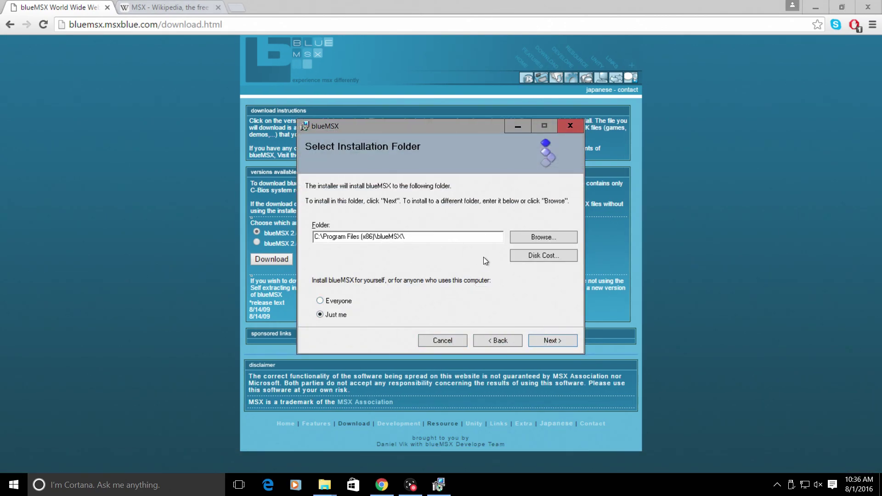
pyautogui.click(568, 340)
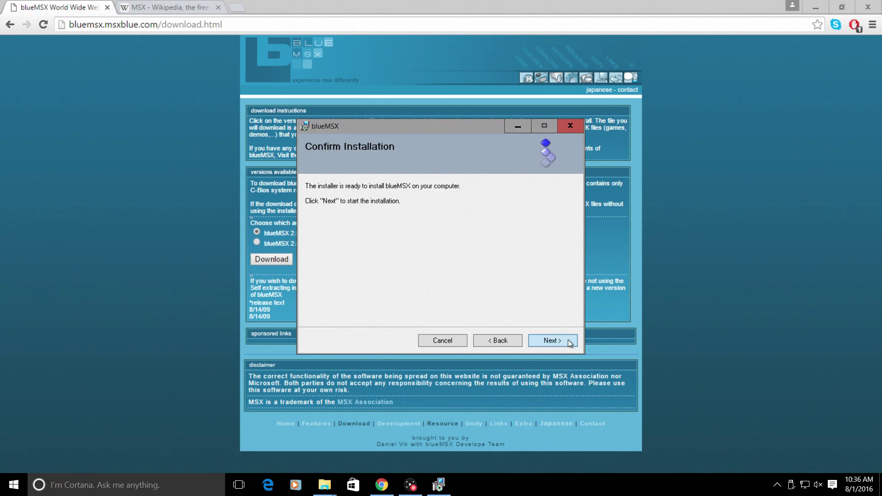
pyautogui.click(568, 340)
pyautogui.click(481, 261)
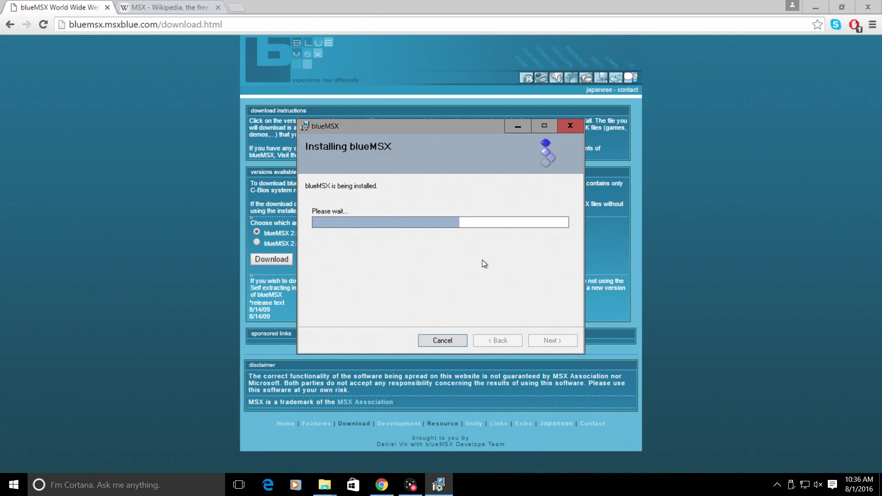
pyautogui.click(814, 6)
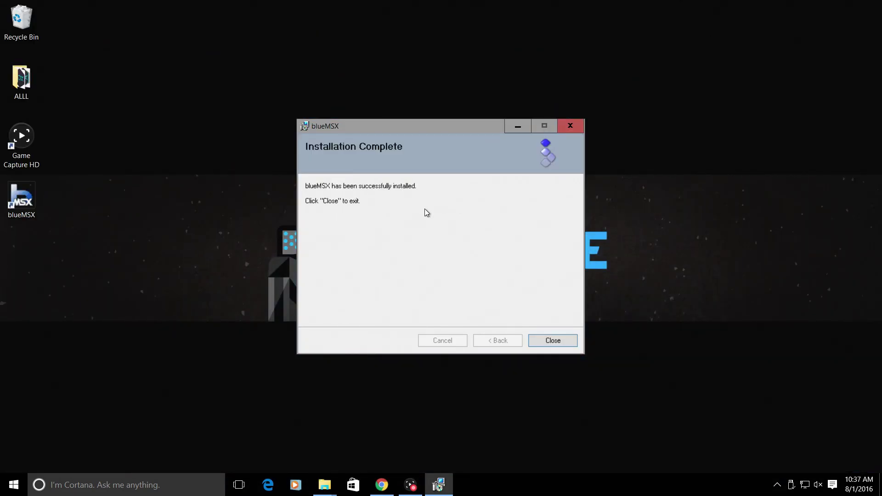
pyautogui.click(569, 341)
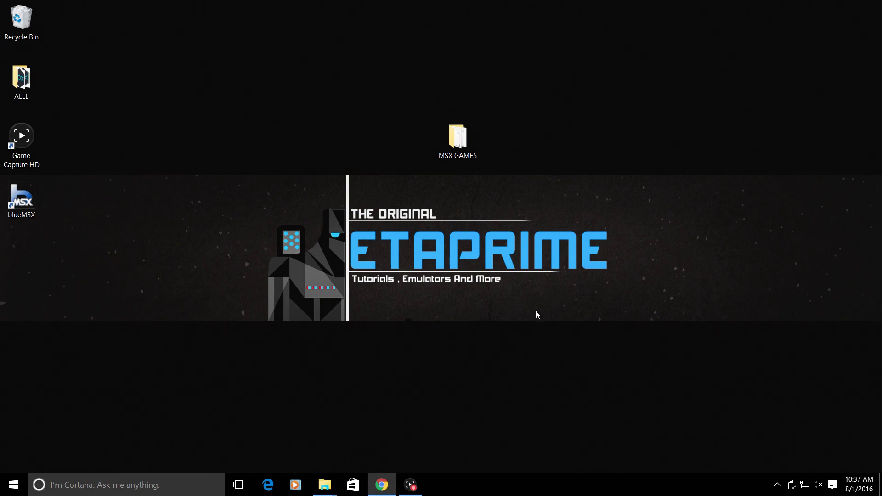
# - In File Explorer, open the blueMSX installation folder under Program Files (x86) on Local Disk (C:)
pyautogui.moveTo(325, 484)
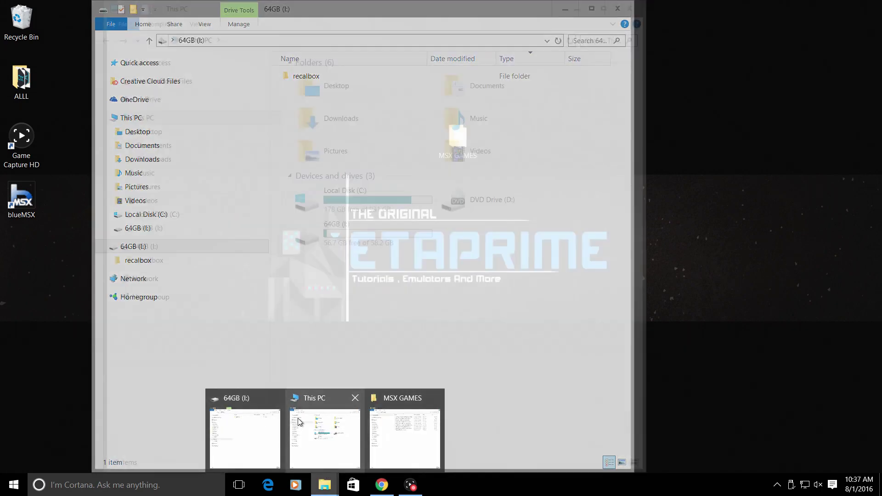
pyautogui.click(301, 416)
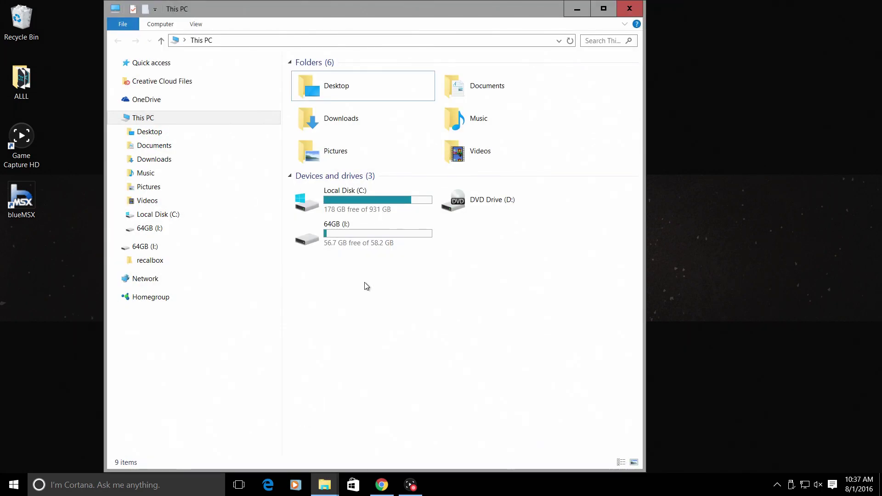
pyautogui.doubleClick(354, 203)
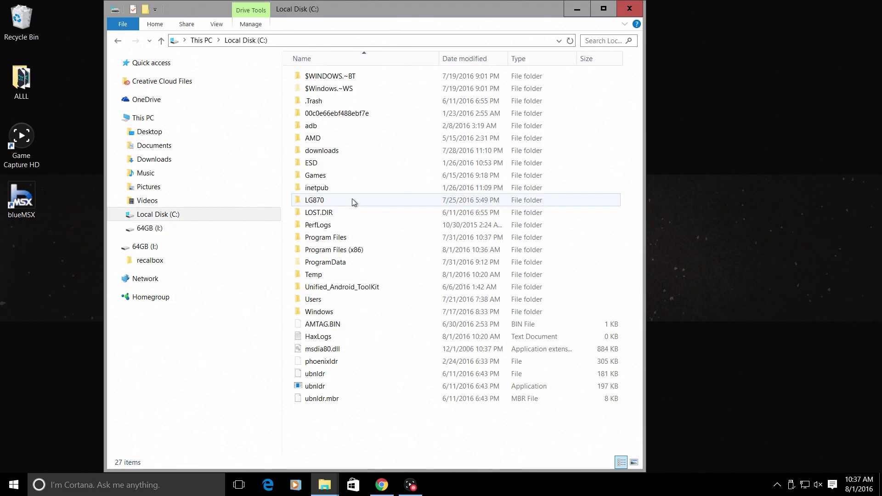
pyautogui.doubleClick(360, 256)
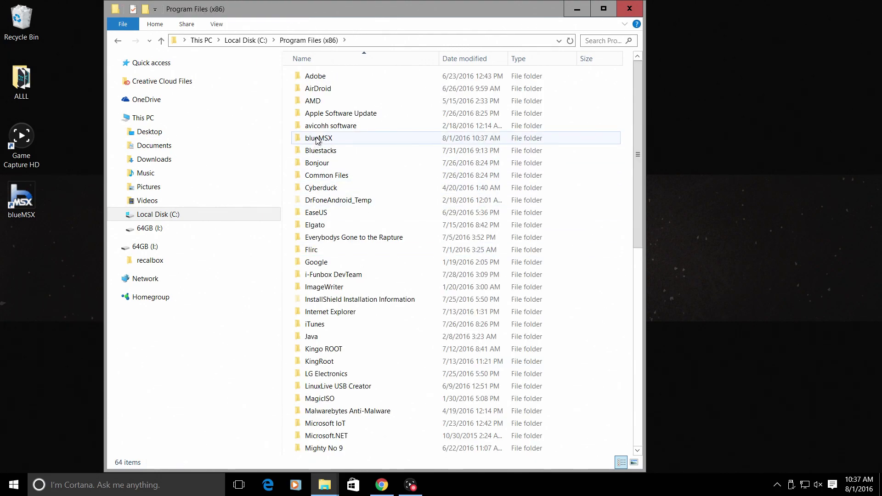
pyautogui.doubleClick(317, 139)
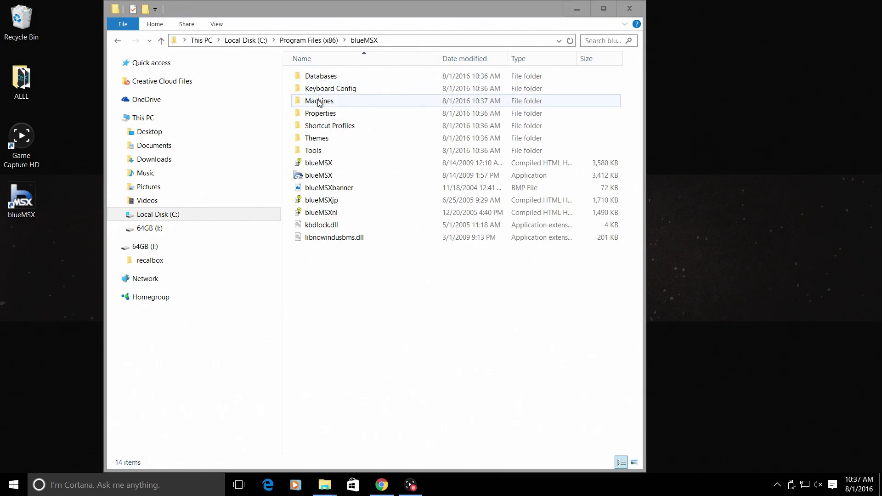
# - Copy the Databases and Machines folders from the blueMSX folder to the desktop
pyautogui.click(332, 78)
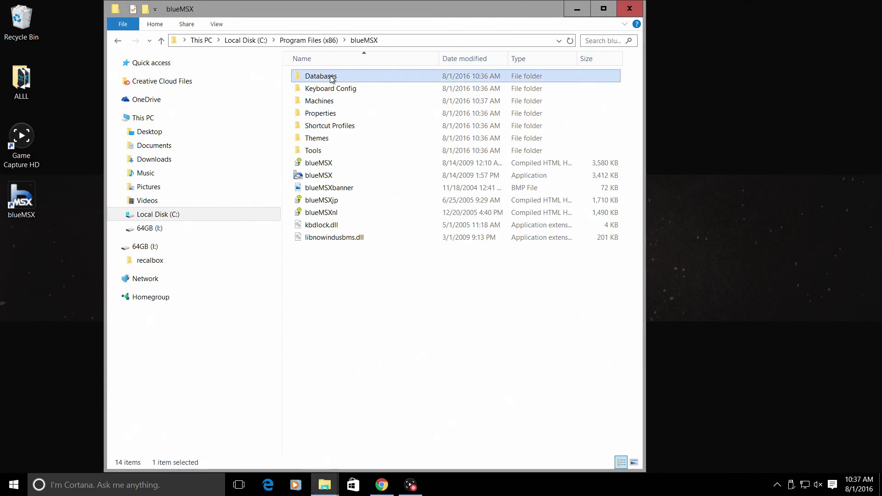
pyautogui.keyDown('ctrl'); pyautogui.click(318, 101); pyautogui.keyUp('ctrl')
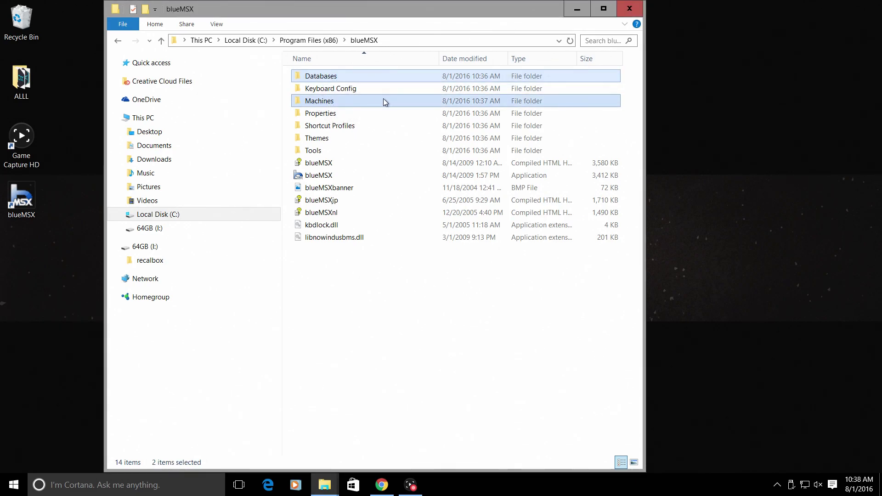
pyautogui.rightClick(339, 78)
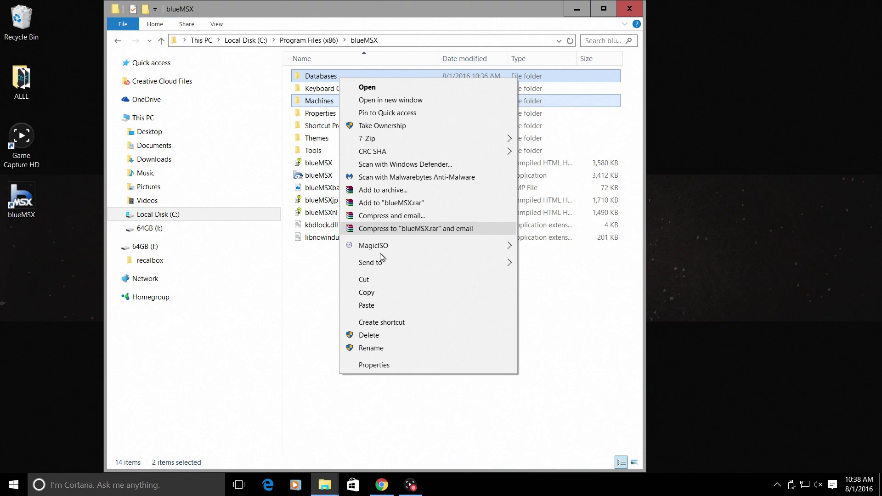
pyautogui.click(387, 289)
pyautogui.rightClick(699, 154)
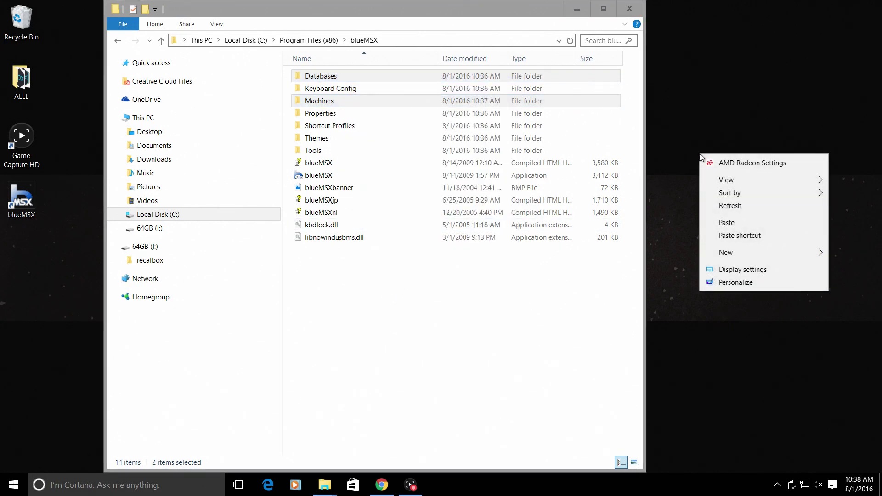
pyautogui.click(728, 223)
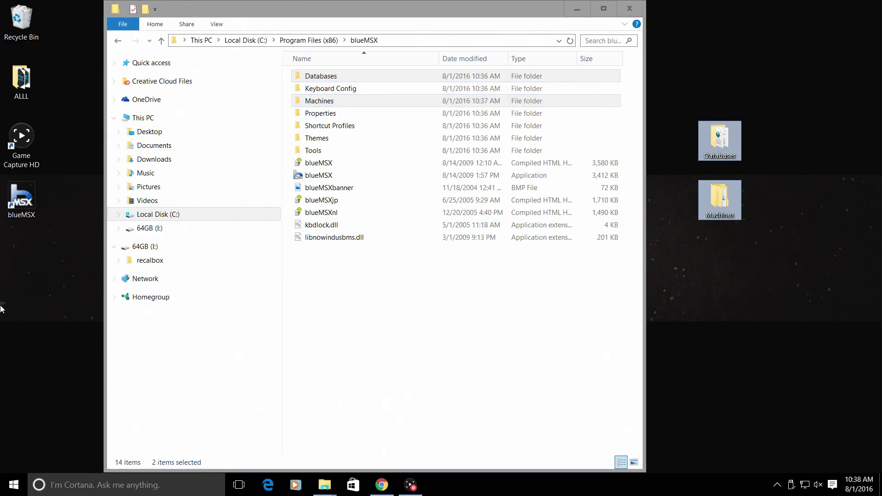
pyautogui.click(764, 172)
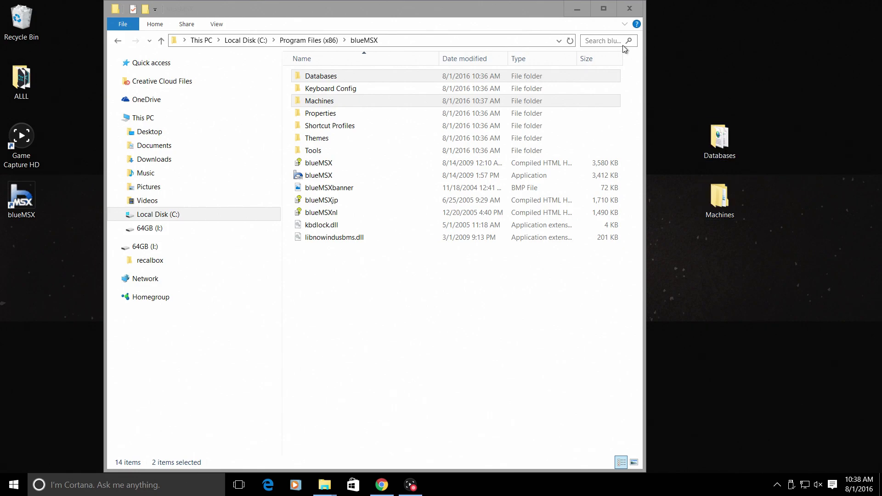
pyautogui.click(579, 15)
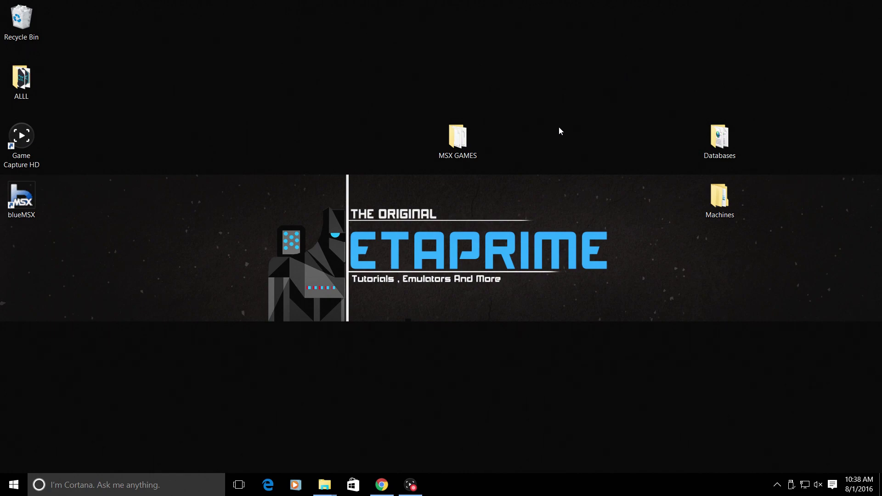
# - Open the bios folder inside the recalbox folder on the 64GB (I:) drive
pyautogui.moveTo(329, 486)
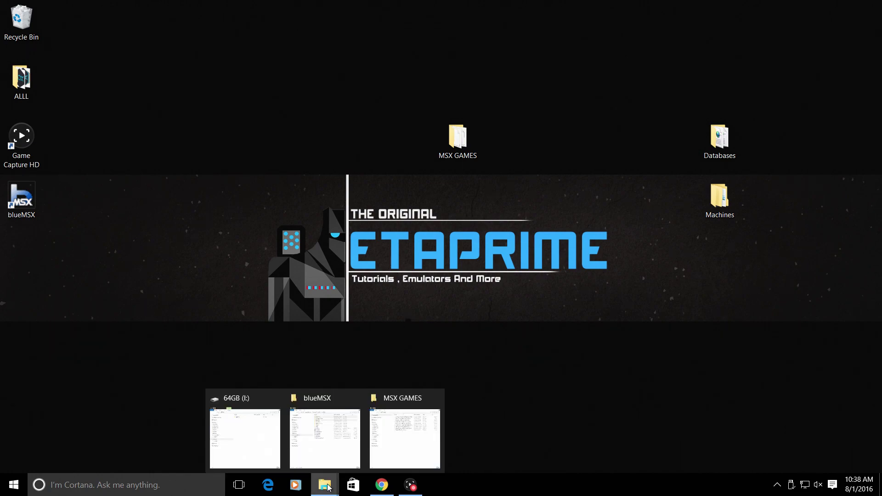
pyautogui.moveTo(417, 445)
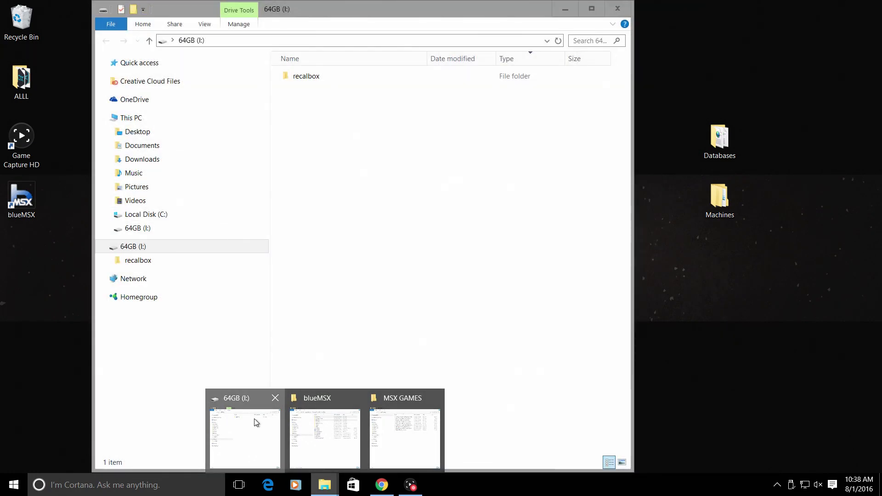
pyautogui.click(252, 419)
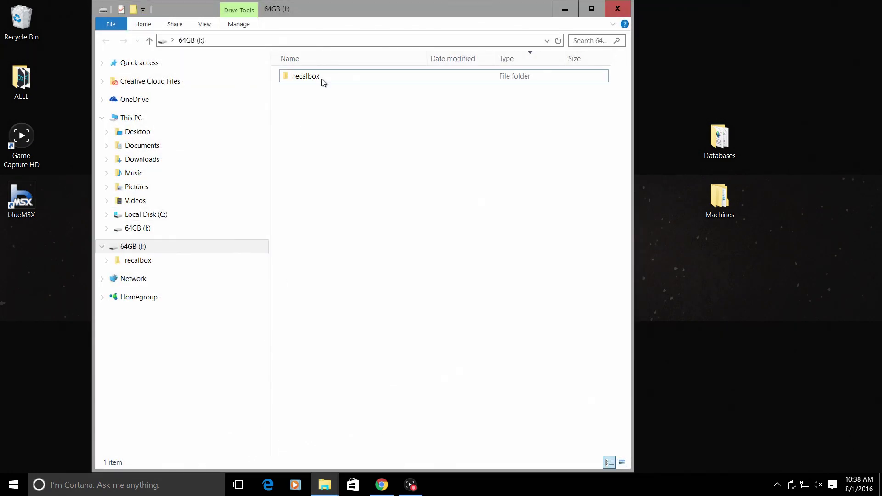
pyautogui.click(167, 246)
pyautogui.doubleClick(303, 78)
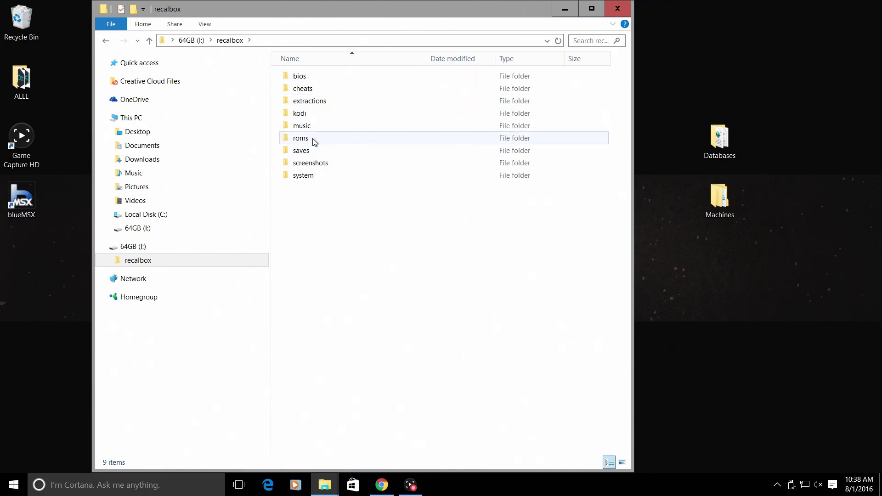
pyautogui.doubleClick(301, 76)
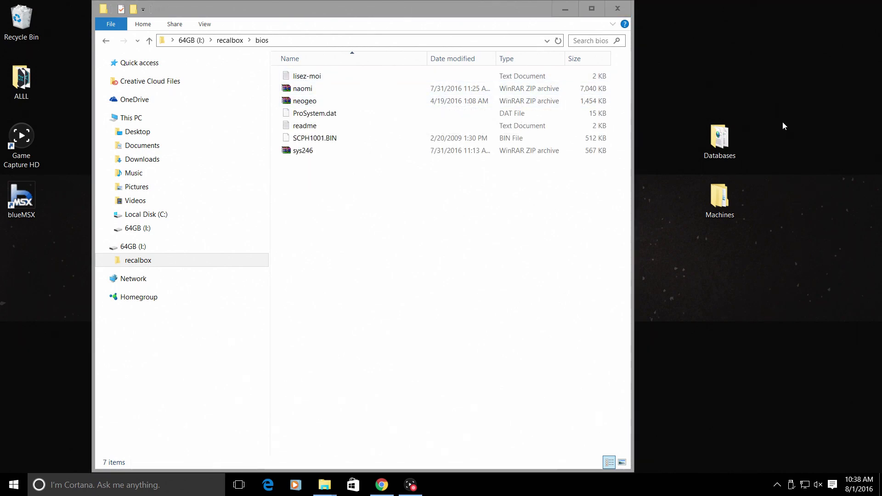
# - Copy the desktop's Databases and Machines folders into the drive's bios folder, and return to the recalbox folder
pyautogui.moveTo(782, 121); pyautogui.dragTo(697, 220)
pyautogui.moveTo(721, 147); pyautogui.dragTo(377, 238)
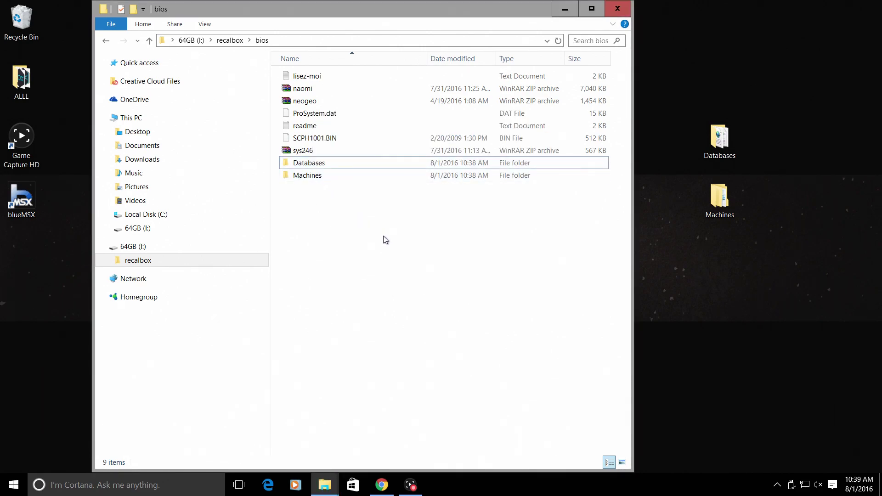
pyautogui.click(107, 41)
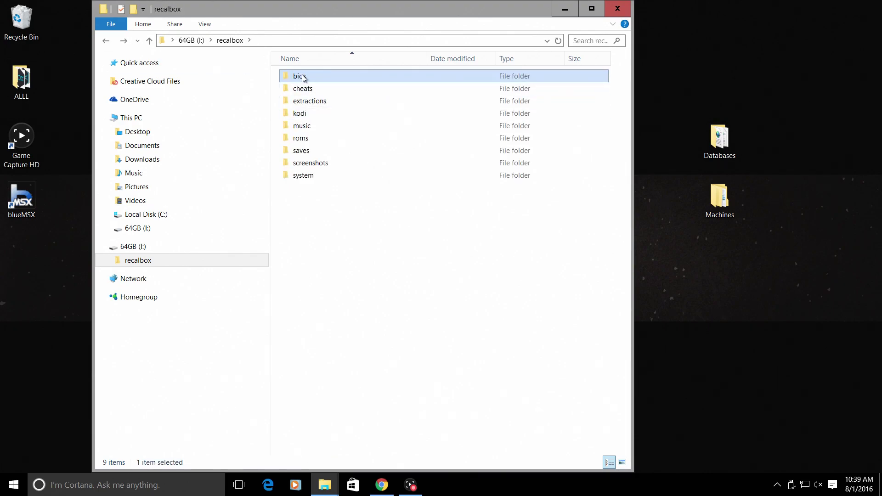
# - Open the drive's roms folder and the desktop's MSX GAMES folder, and arrange the two windows side by side
pyautogui.doubleClick(311, 139)
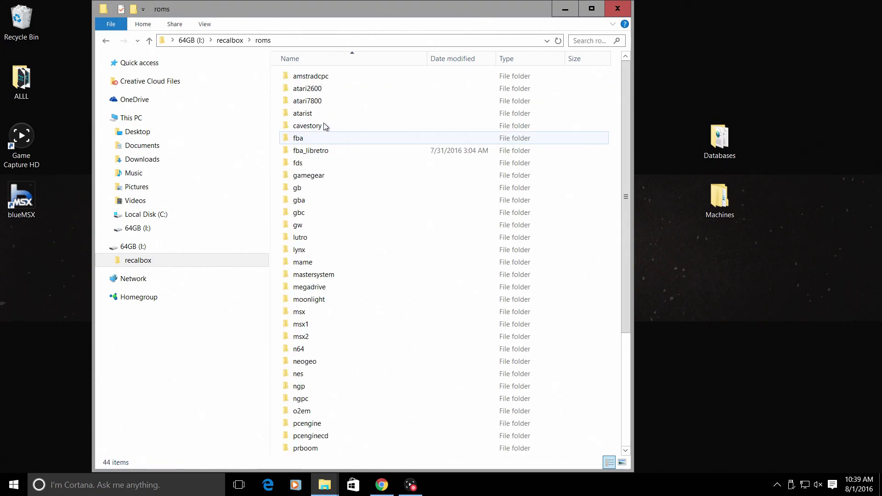
pyautogui.moveTo(355, 10); pyautogui.dragTo(179, 65)
pyautogui.doubleClick(461, 146)
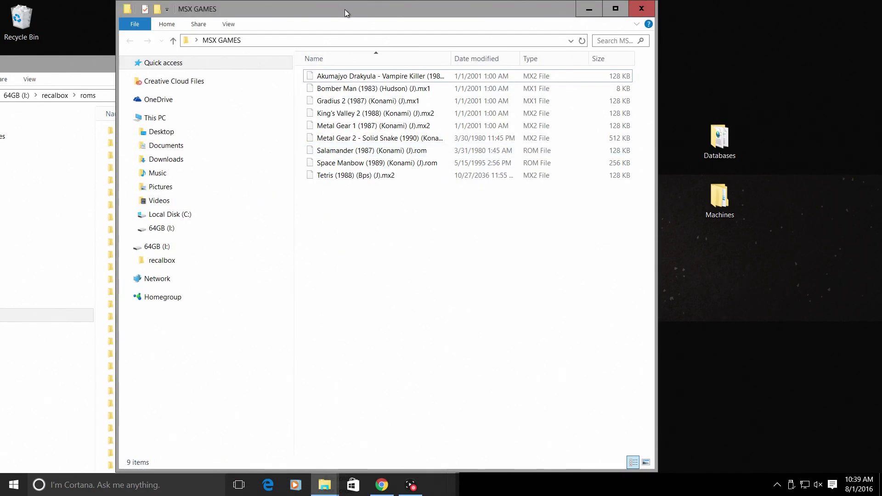
pyautogui.moveTo(345, 9); pyautogui.dragTo(881, 9)
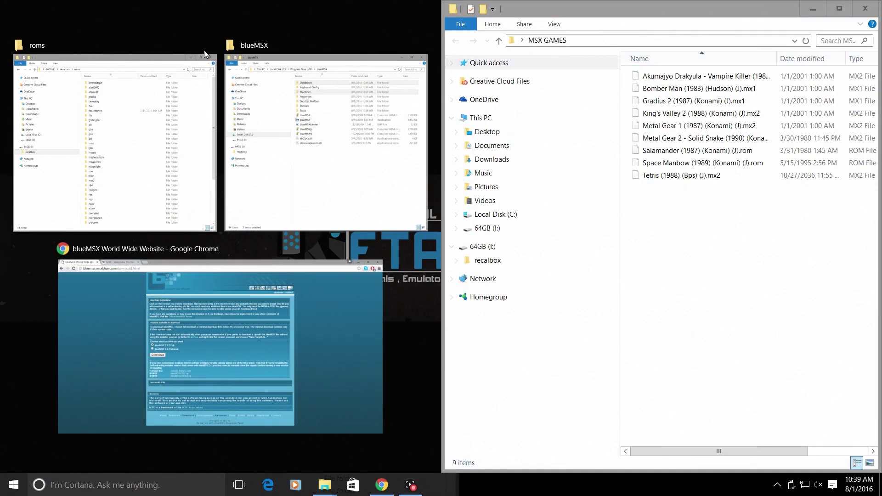
pyautogui.click(183, 106)
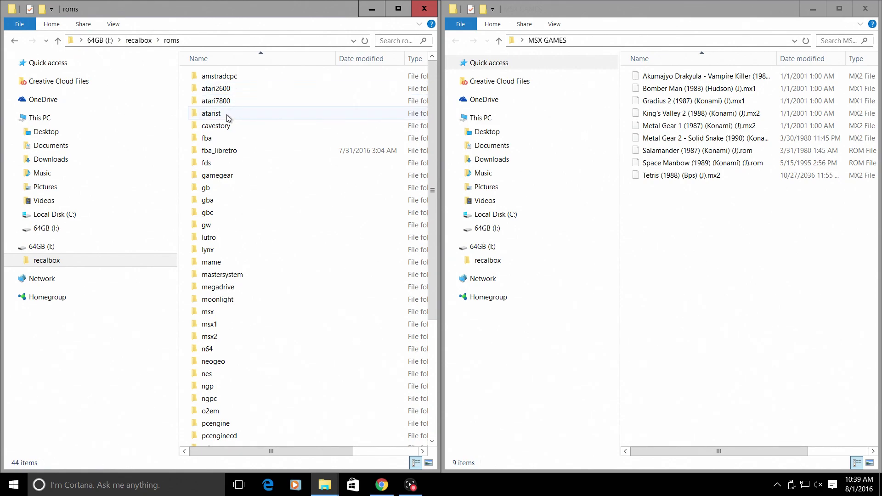
# - Copy all the game files from MSX GAMES into the msx folder inside the drive's roms folder, and close both windows
pyautogui.scroll(-1, 249, 297)
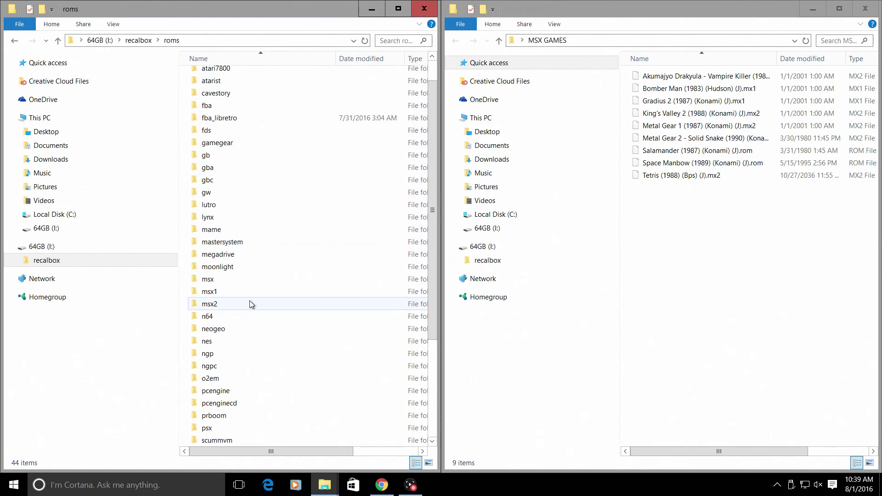
pyautogui.doubleClick(212, 281)
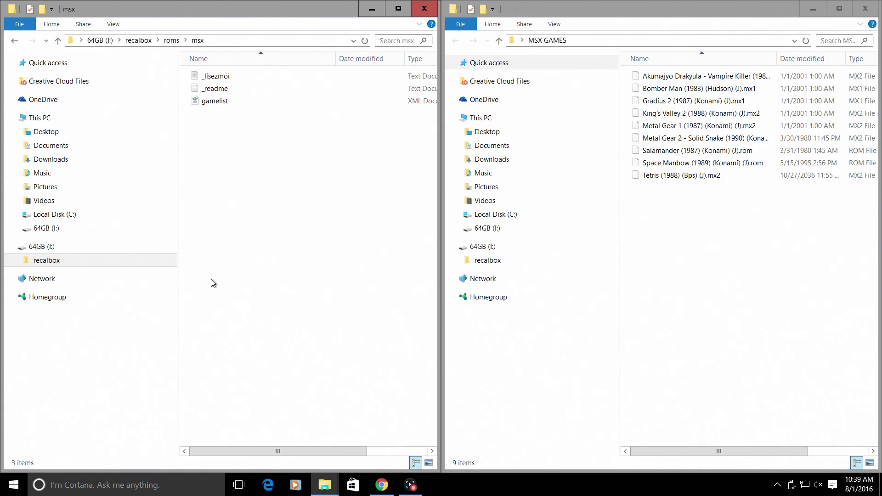
pyautogui.moveTo(720, 214); pyautogui.dragTo(254, 234)
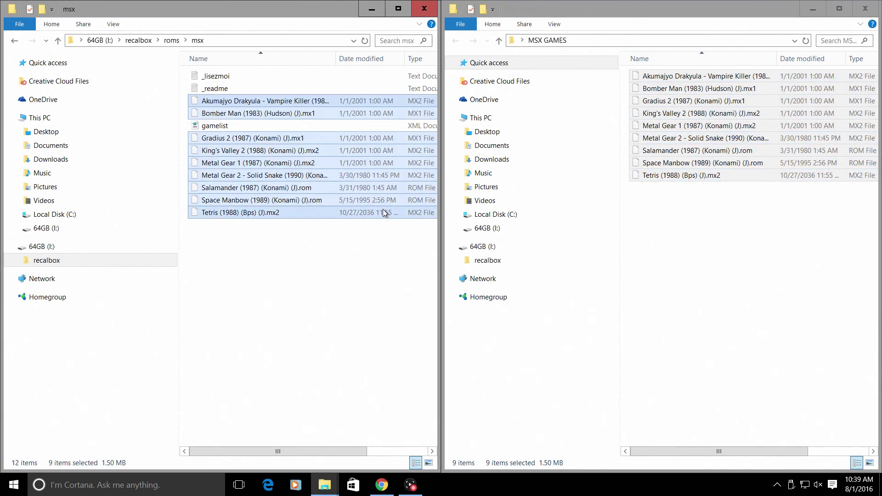
pyautogui.click(377, 264)
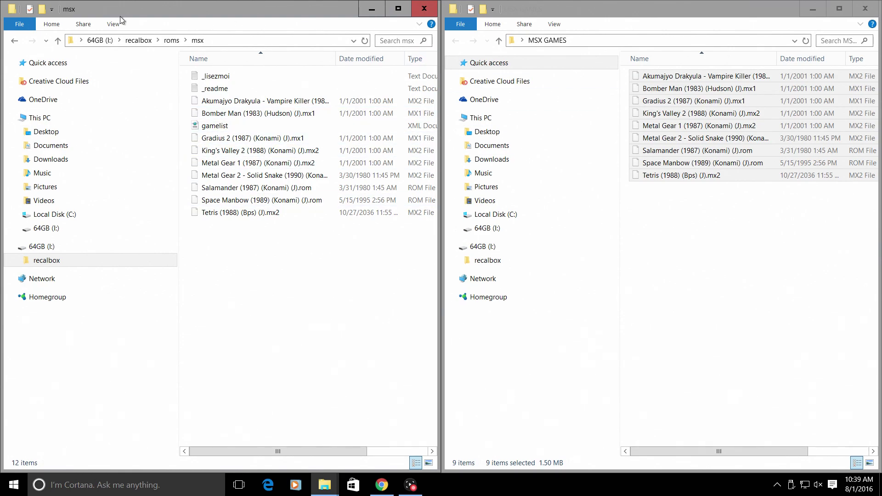
pyautogui.click(434, 13)
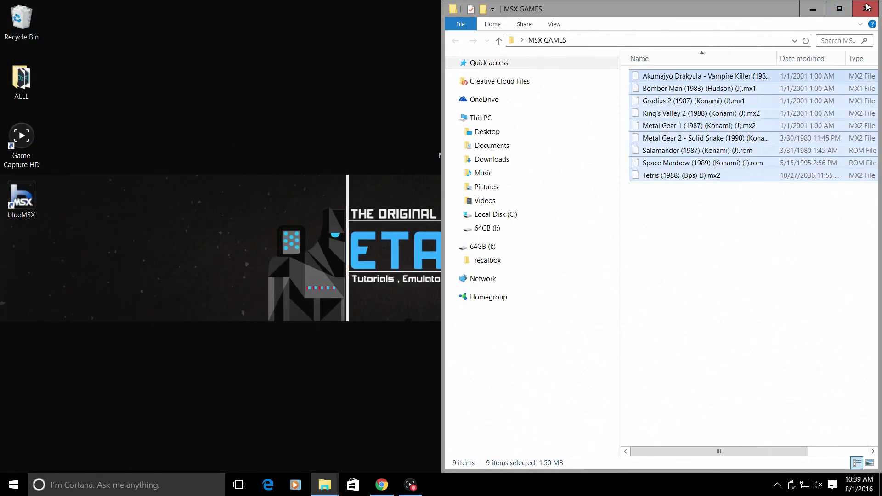
pyautogui.click(867, 7)
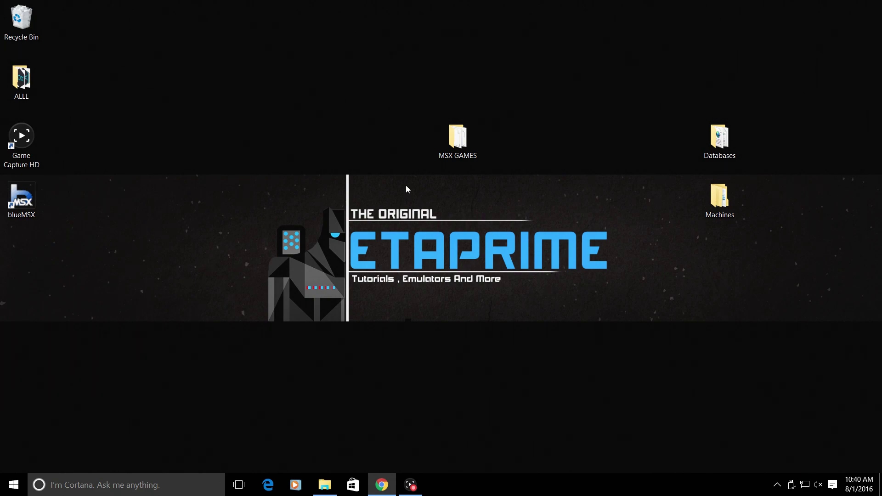
# - Bring back the blueMSX folder window and go to the network location \\RECALBOX
pyautogui.click(326, 493)
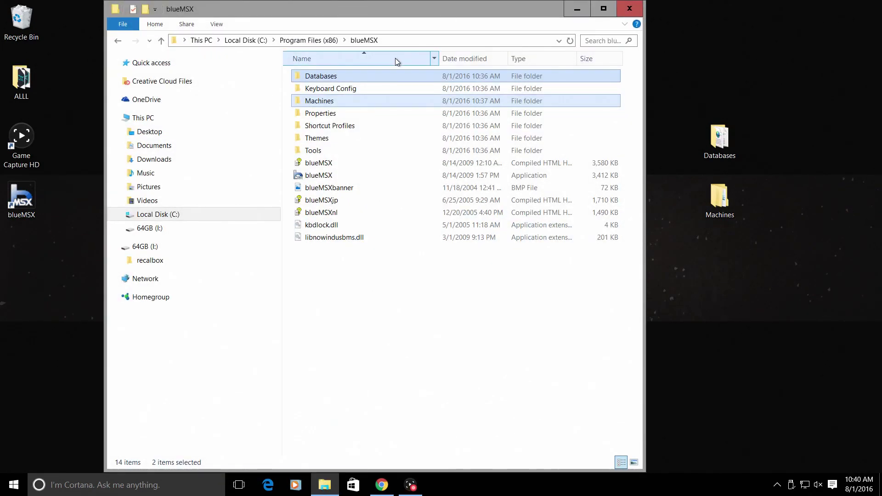
pyautogui.click(386, 41)
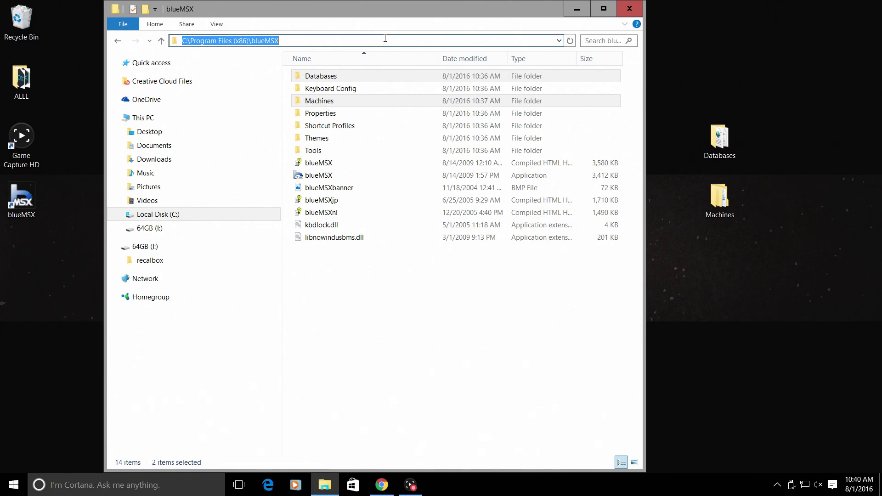
pyautogui.write('\\\\')
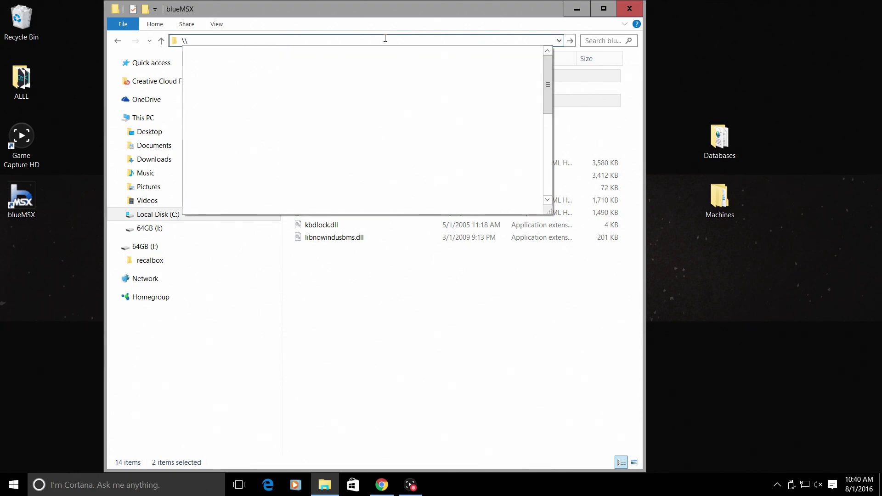
pyautogui.write('RE')
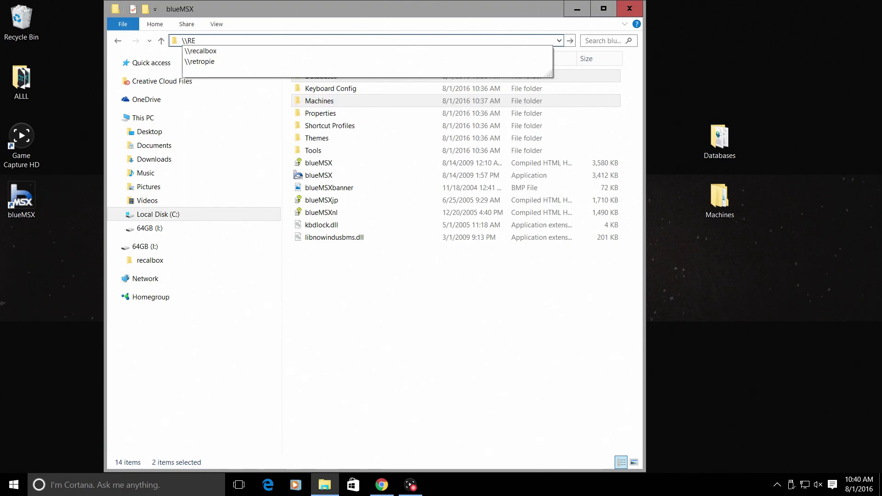
pyautogui.write('CALBOX')
pyautogui.press('Return')
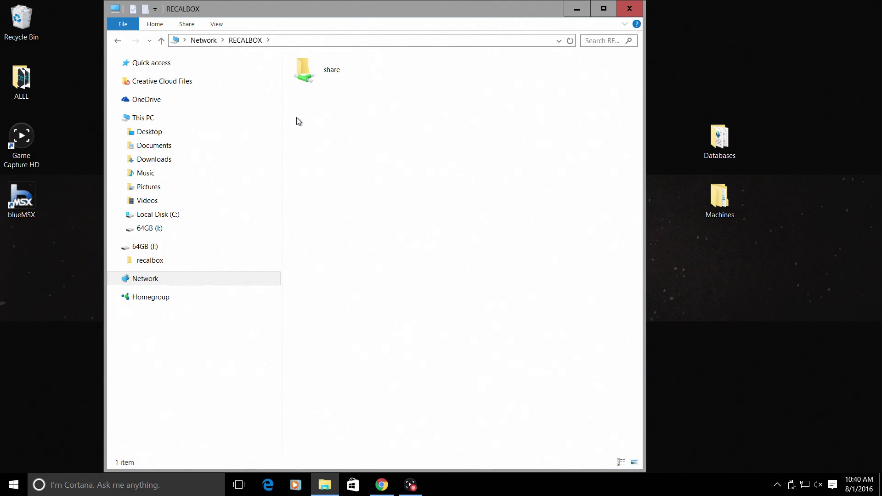
# - Open the bios folder in the RECALBOX share, and select and reposition the Databases and Machines folders together on the desktop
pyautogui.moveTo(281, 120); pyautogui.dragTo(199, 124)
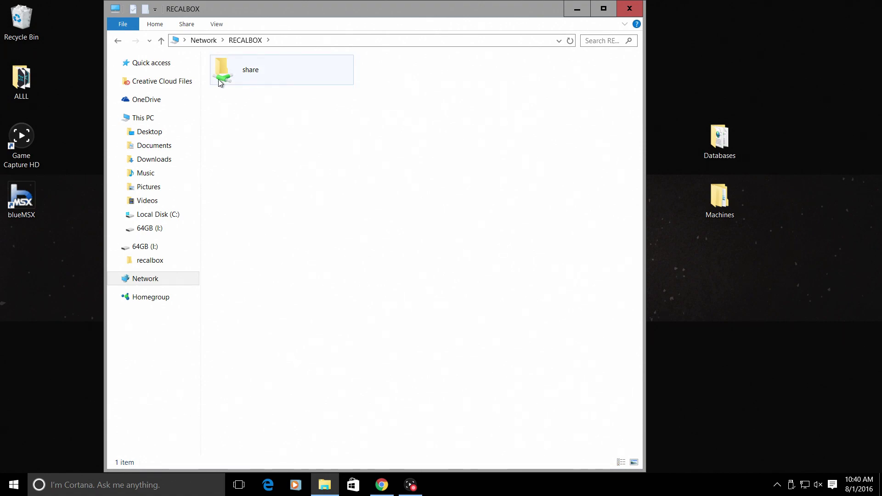
pyautogui.doubleClick(247, 80)
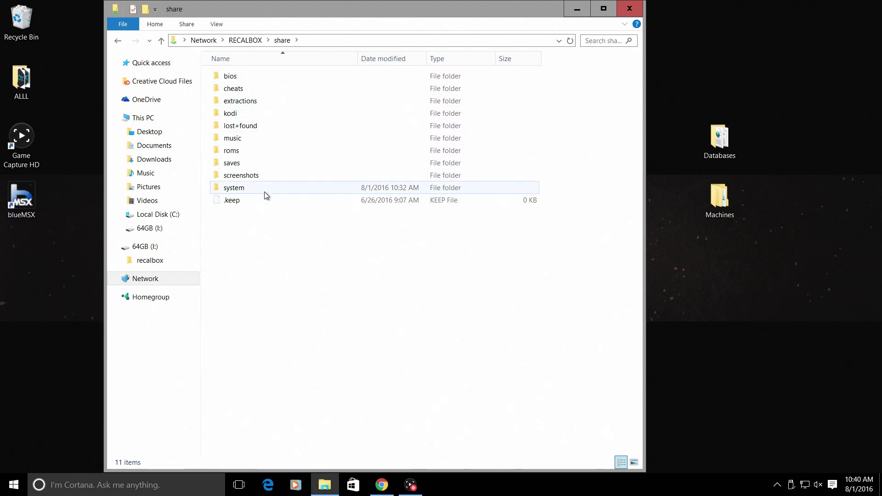
pyautogui.doubleClick(235, 81)
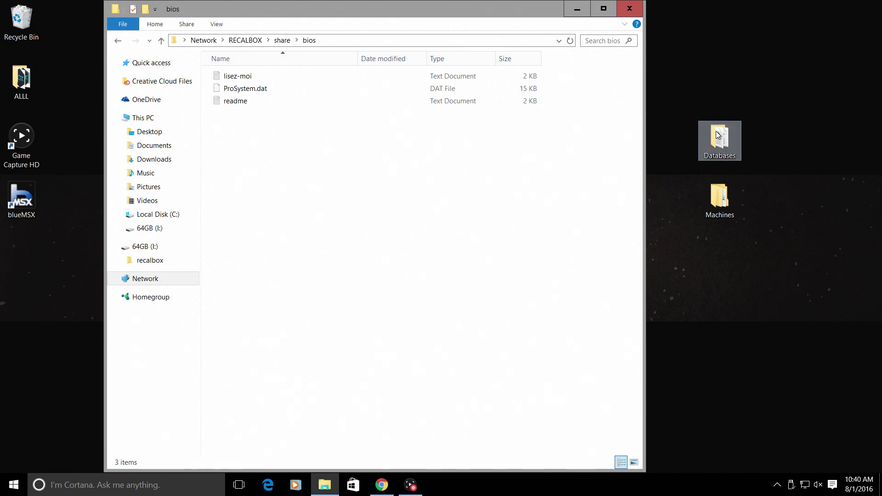
pyautogui.moveTo(770, 104); pyautogui.dragTo(706, 212)
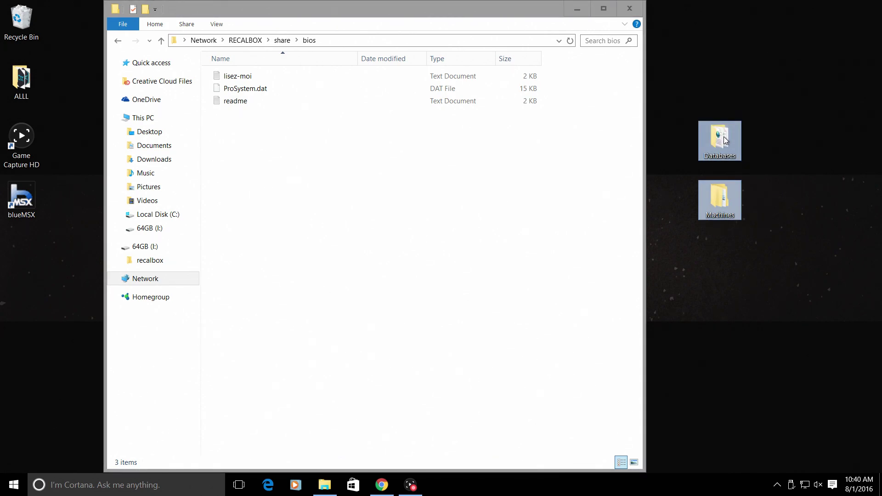
pyautogui.moveTo(722, 140); pyautogui.dragTo(769, 142)
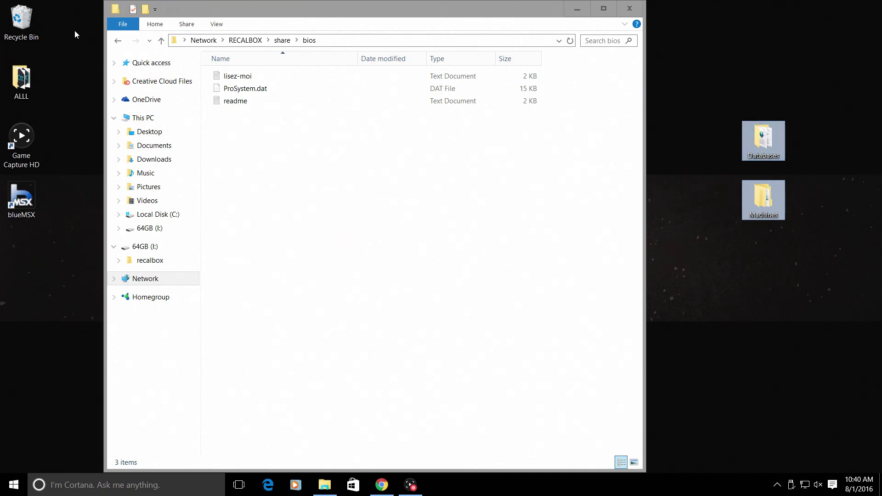
# - Open the roms folder in the RECALBOX share and place it side by side with the desktop's MSX GAMES folder
pyautogui.click(121, 41)
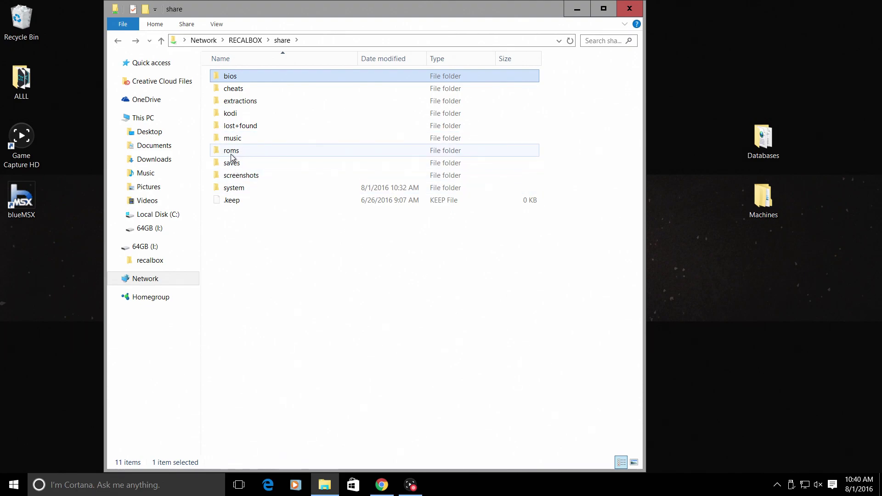
pyautogui.doubleClick(231, 151)
pyautogui.moveTo(354, 6); pyautogui.dragTo(0, 55)
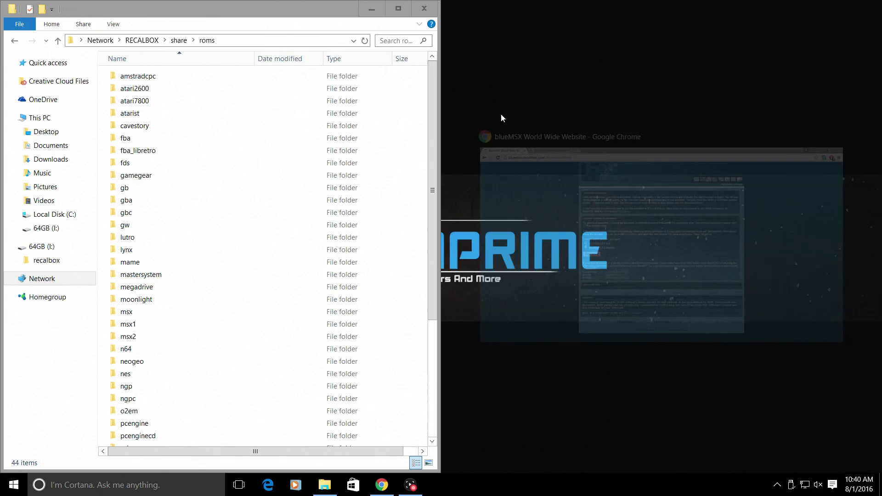
pyautogui.click(501, 118)
pyautogui.doubleClick(452, 139)
pyautogui.moveTo(438, 14); pyautogui.dragTo(879, 5)
pyautogui.moveTo(594, 6); pyautogui.dragTo(881, 69)
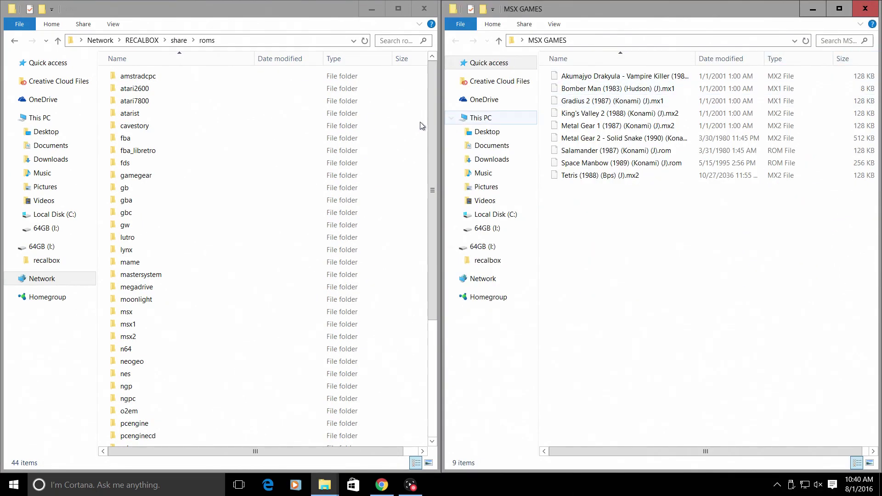
# - Open the msx folder inside the share's roms folder and select all the game files in MSX GAMES
pyautogui.doubleClick(126, 312)
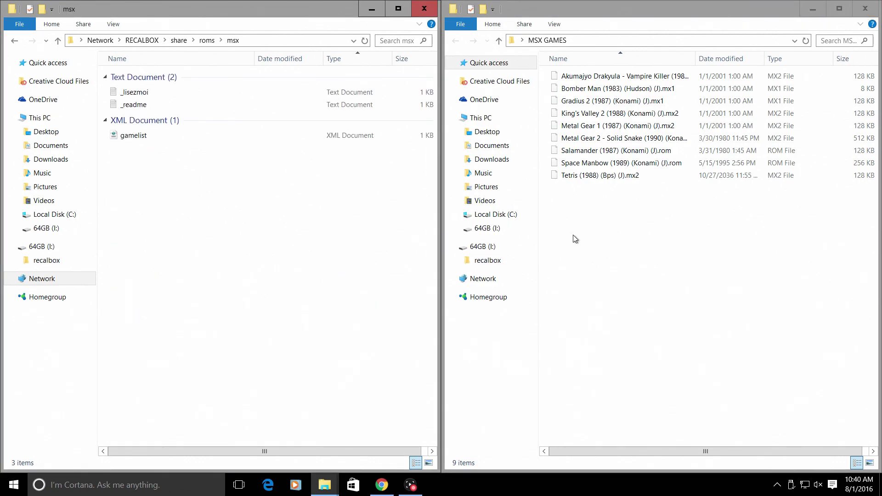
pyautogui.moveTo(573, 235); pyautogui.dragTo(694, 274)
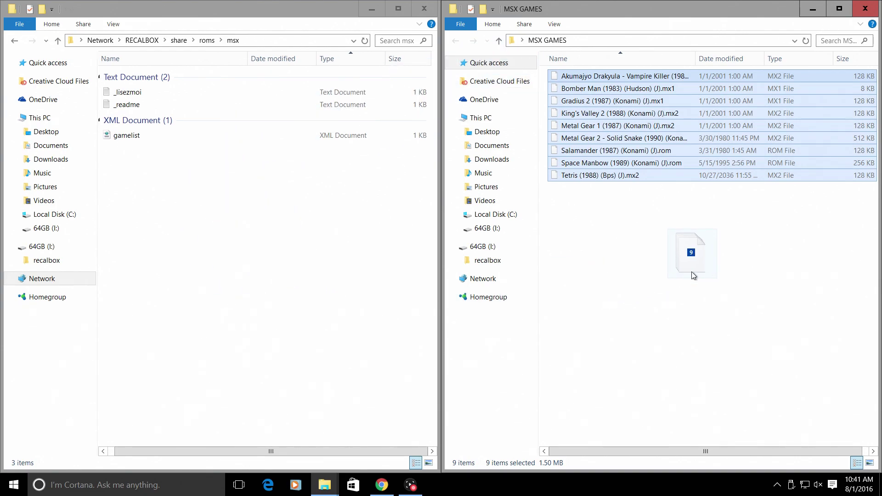
pyautogui.moveTo(693, 274); pyautogui.dragTo(693, 274)
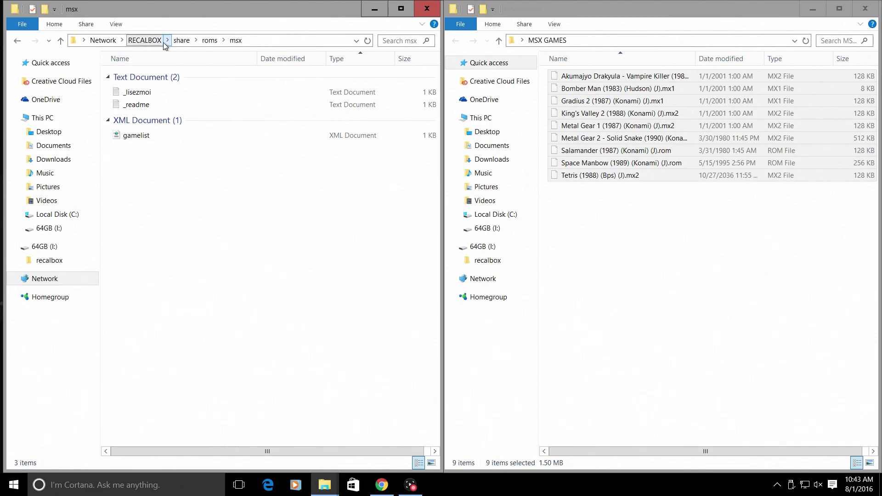
# - Go to the Recalbox by its IP address, \\192.168.10.108, in the msx folder's window
pyautogui.click(253, 39)
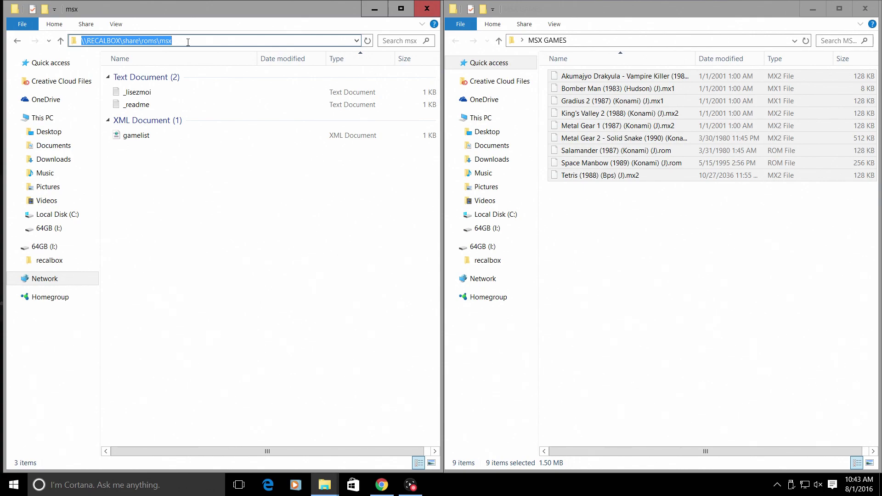
pyautogui.write('\\')
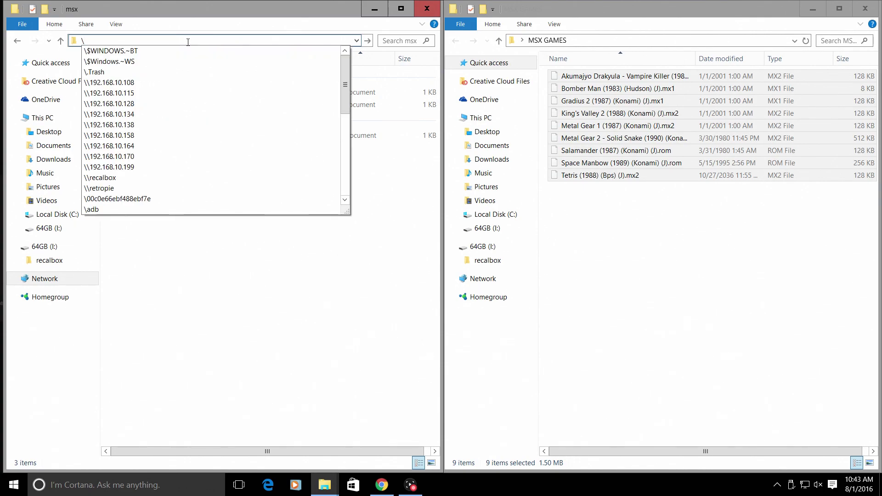
pyautogui.write('\\192')
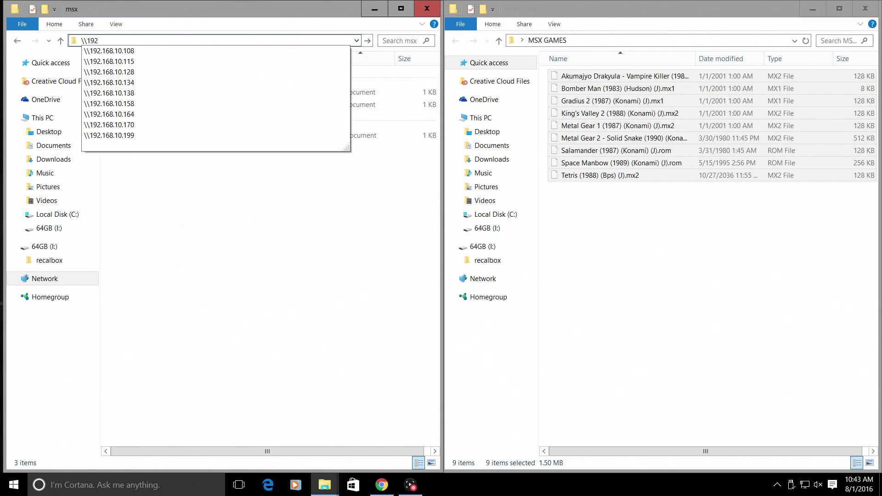
pyautogui.write('.168.10.108')
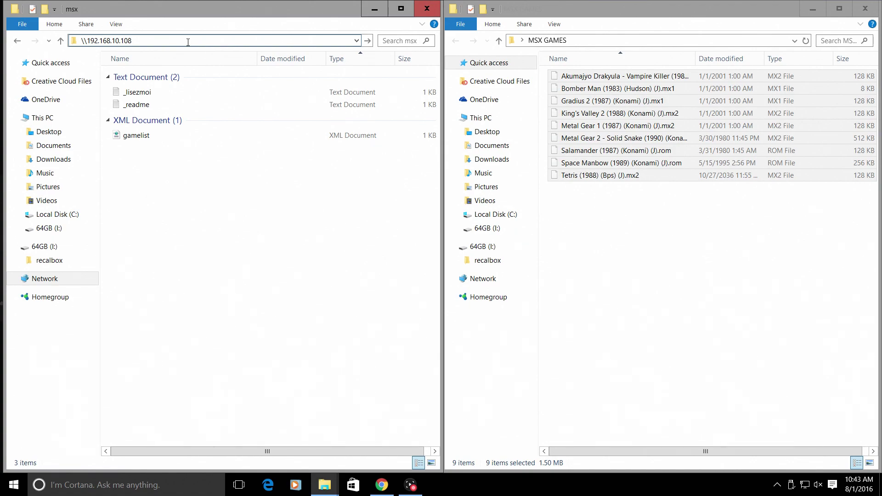
pyautogui.press('Return')
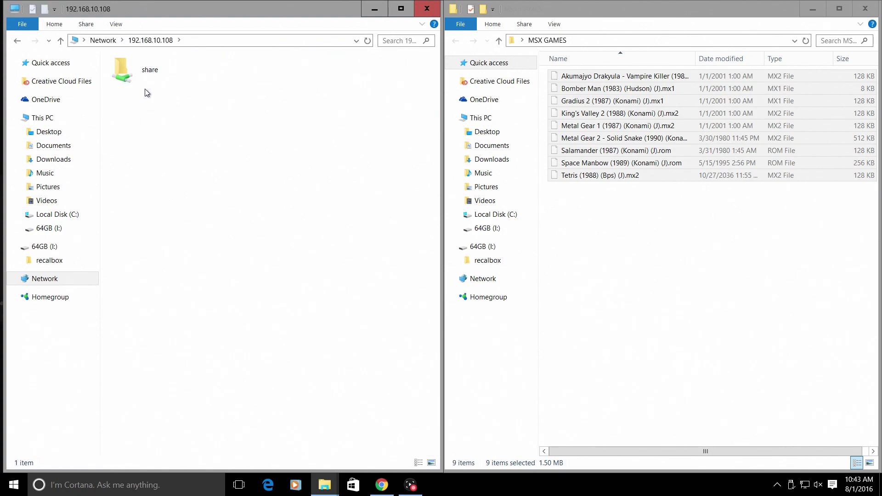
# - View the share's bios folder, move the MSX GAMES window clear of the desktop's Databases and Machines folders, and return to the share folder
pyautogui.doubleClick(134, 76)
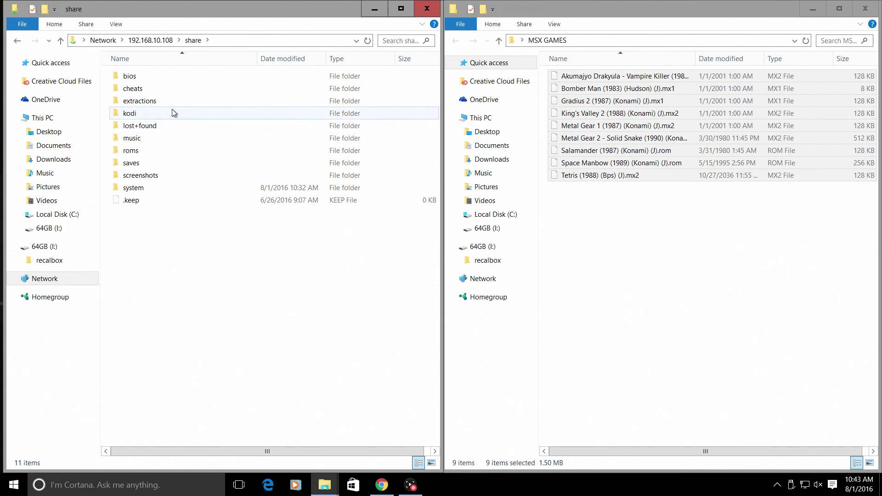
pyautogui.doubleClick(130, 76)
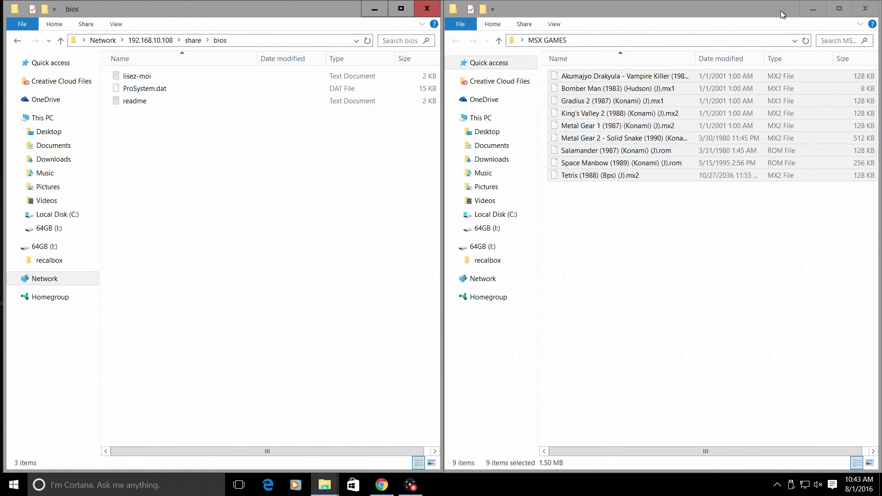
pyautogui.moveTo(775, 11); pyautogui.dragTo(758, 250)
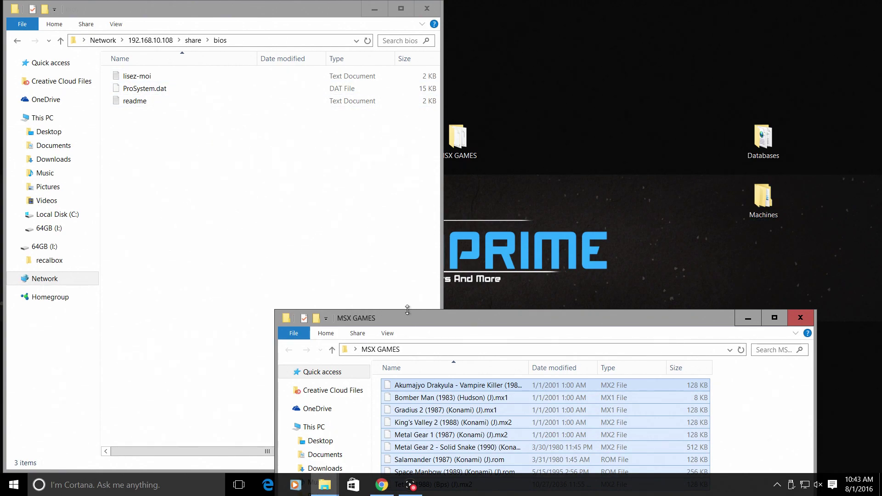
pyautogui.click(17, 42)
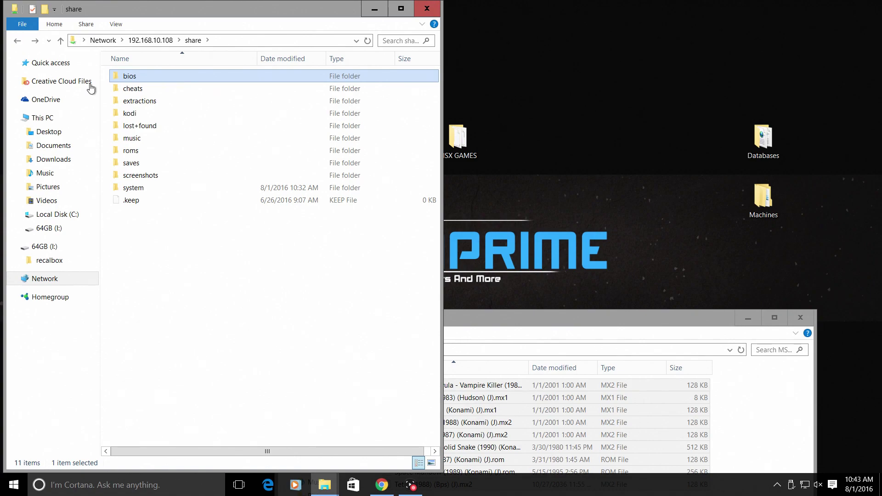
# - Open the network share's roms\msx folder, place the MSX GAMES window beside it, and minimize both windows
pyautogui.doubleClick(151, 152)
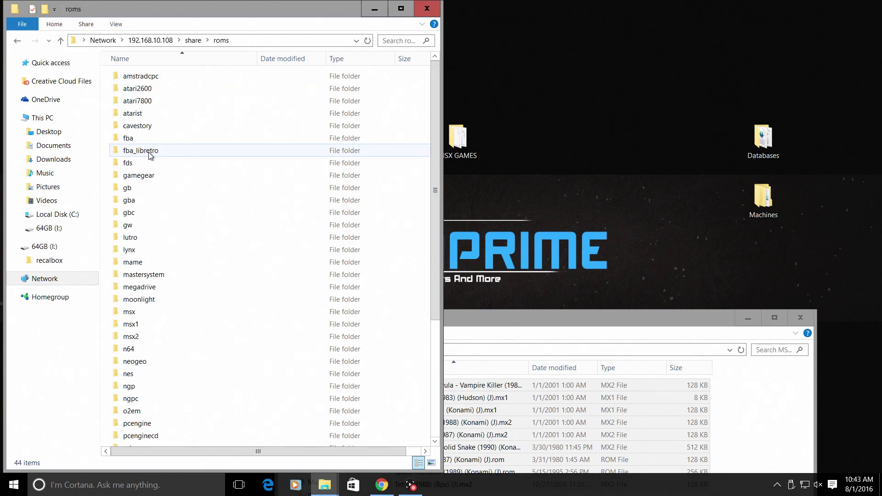
pyautogui.doubleClick(133, 312)
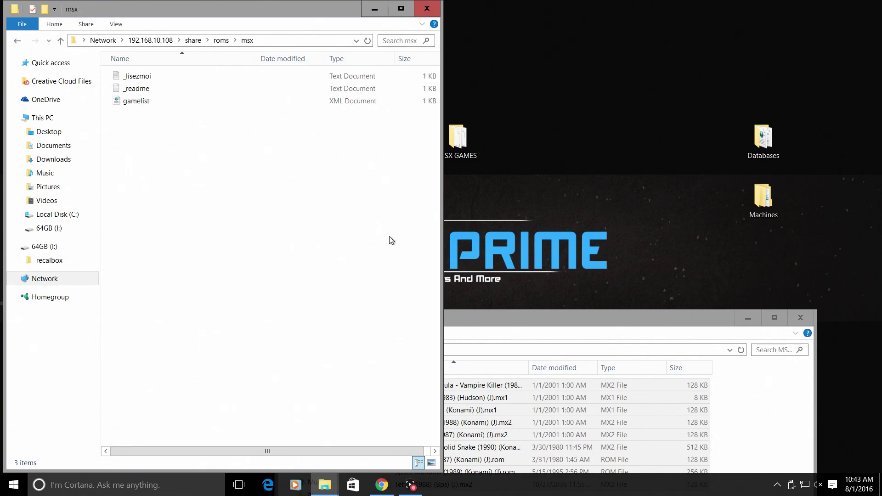
pyautogui.moveTo(499, 320); pyautogui.dragTo(880, 65)
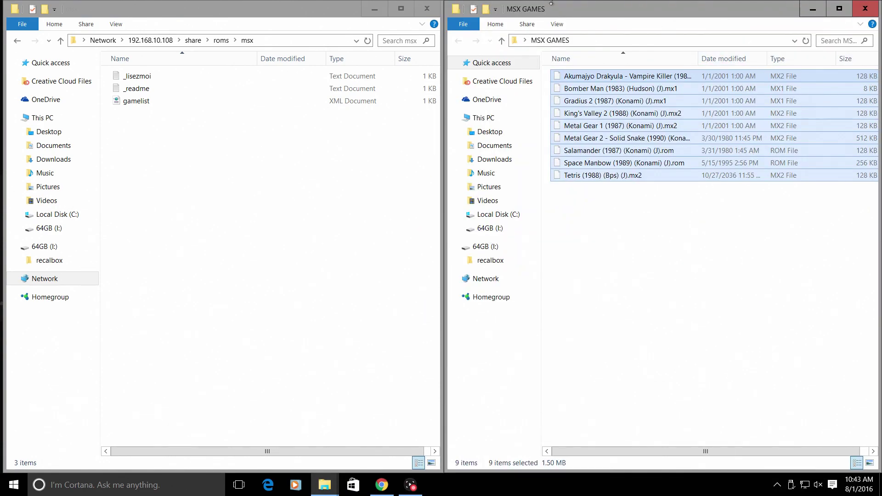
pyautogui.click(375, 8)
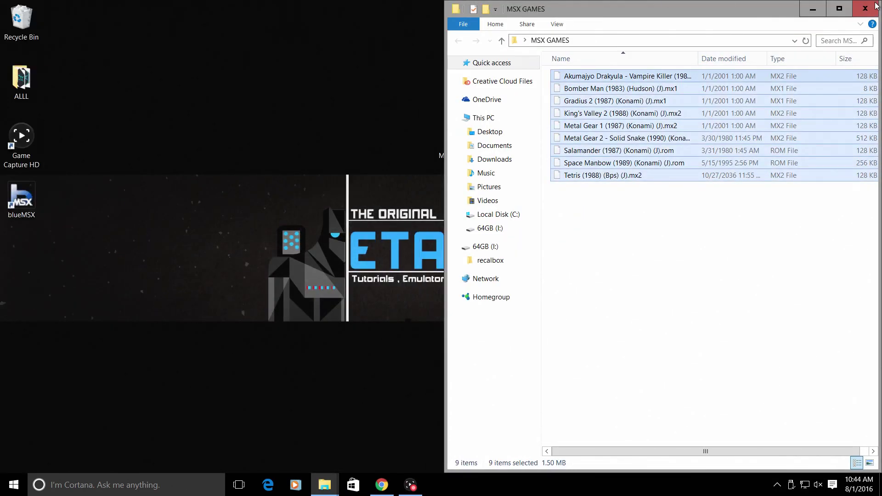
pyautogui.click(813, 8)
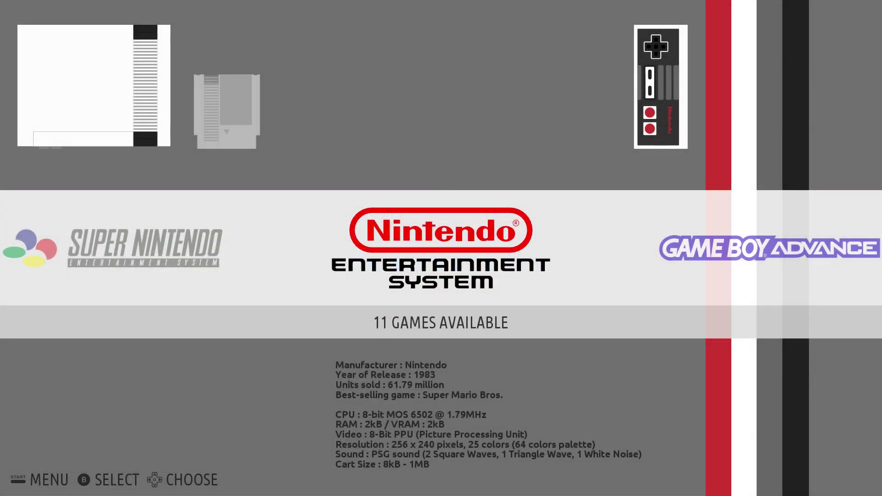
# - Switch to the Recalbox interface and browse the available systems in the carousel
pyautogui.press('Left')
pyautogui.press('Left')
pyautogui.press('Left')
pyautogui.press('Left')
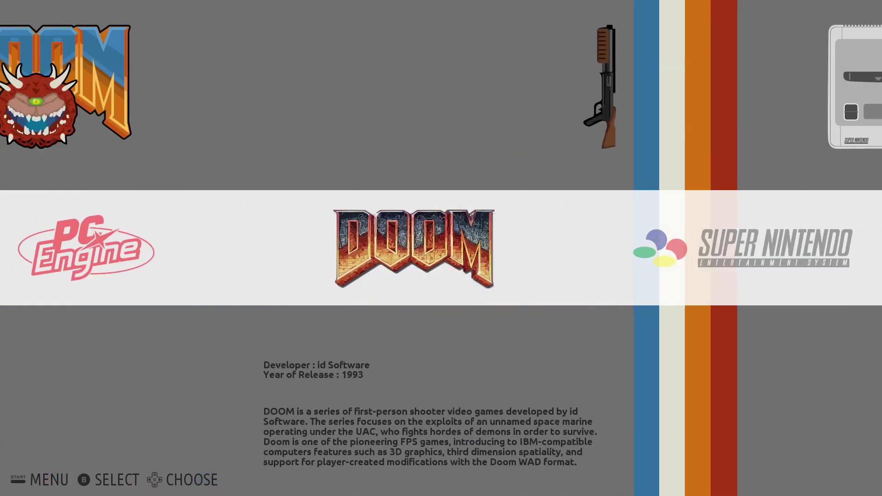
pyautogui.press('Left')
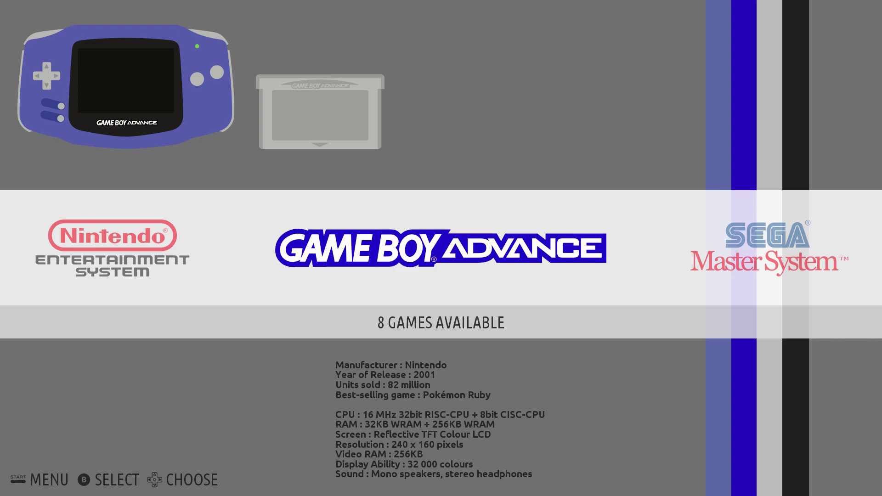
# - Locate the Update Games Lists option in the games settings and return to the system carousel
pyautogui.press('Return')
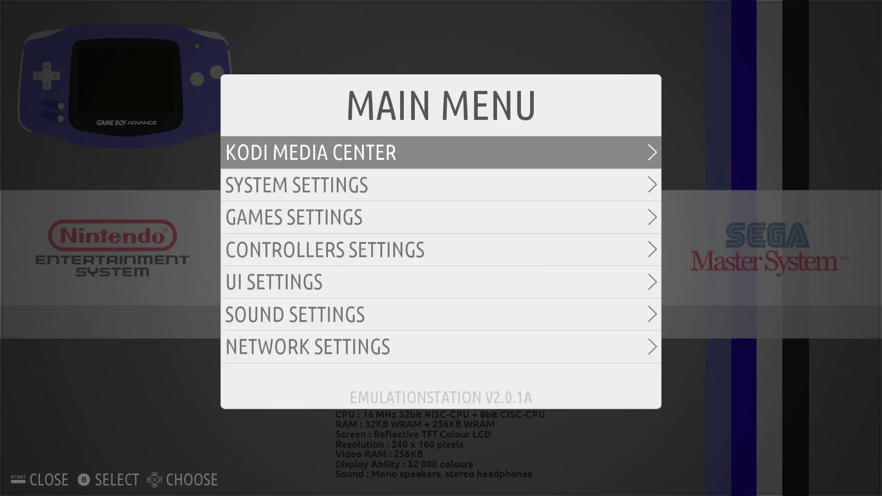
pyautogui.press('Down')
pyautogui.press('Down')
pyautogui.press('Return')
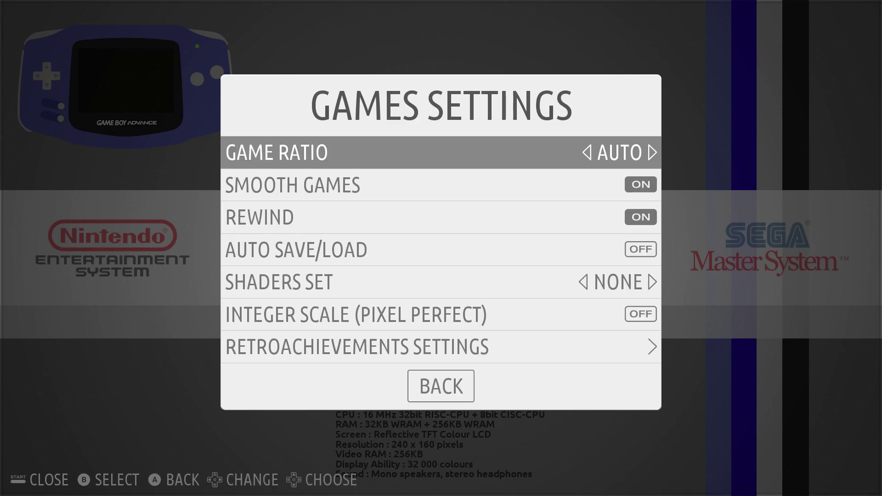
pyautogui.press('Down')
pyautogui.press('Down')
pyautogui.press('Down')
pyautogui.press('Down')
pyautogui.press('Down')
pyautogui.press('Down')
pyautogui.press('Down')
pyautogui.press('Down')
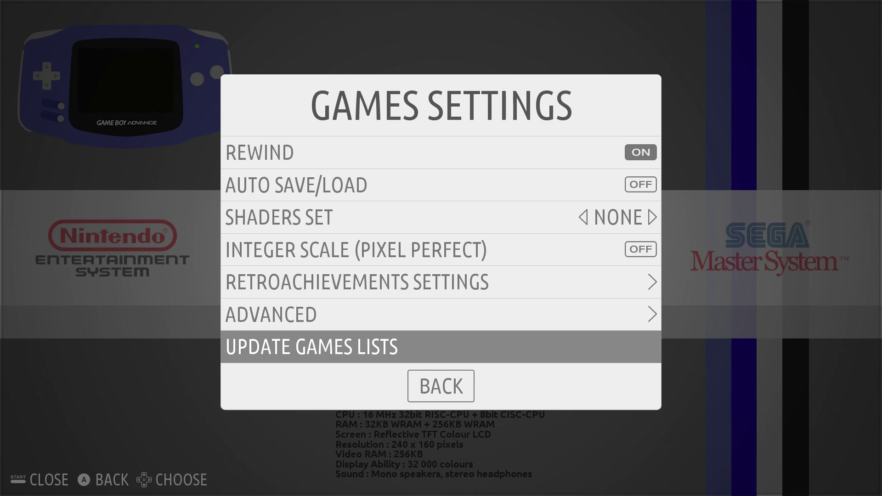
pyautogui.press('Escape')
pyautogui.press('Down')
pyautogui.press('Escape')
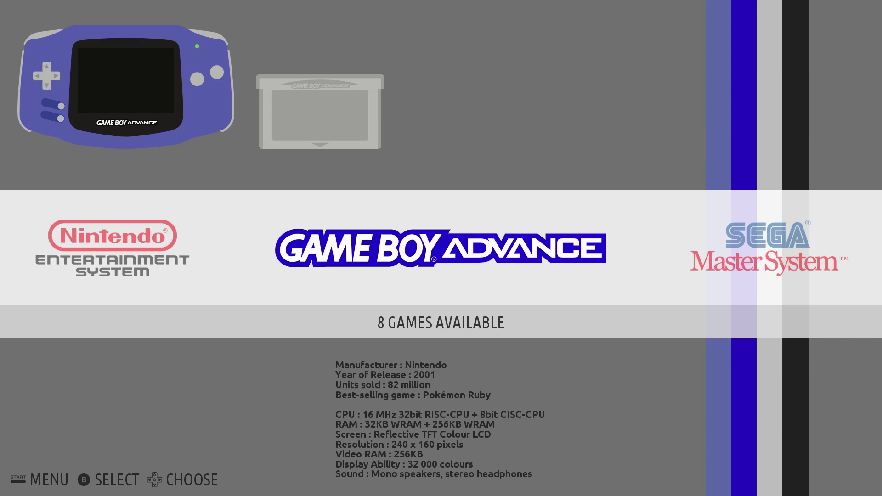
# - Restart the Recalbox system from the quit options and confirm the restart
pyautogui.press('F1')
pyautogui.press('Down')
pyautogui.press('Down')
pyautogui.press('Down')
pyautogui.press('Down')
pyautogui.press('Down')
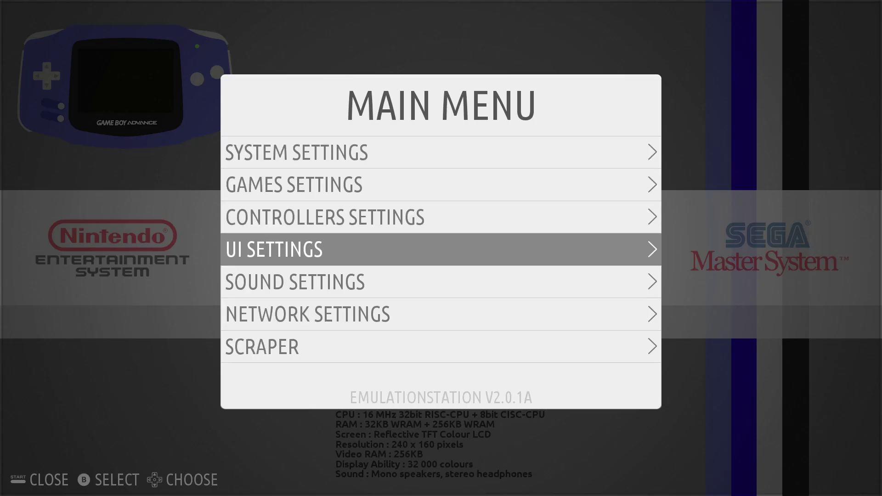
pyautogui.press('Down')
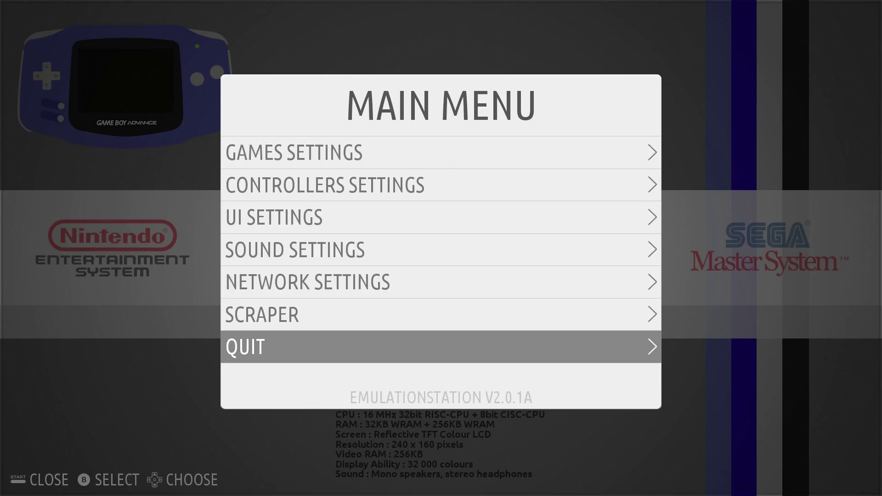
pyautogui.press('Return')
pyautogui.press('Down')
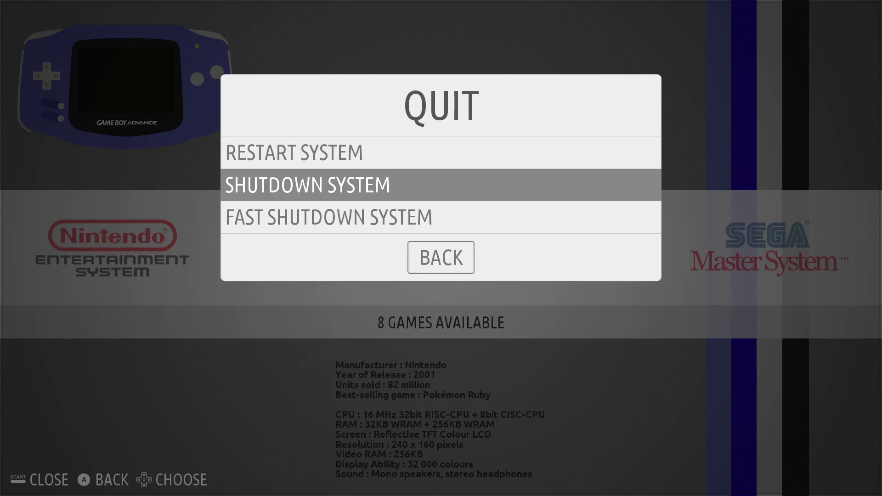
pyautogui.press('Up')
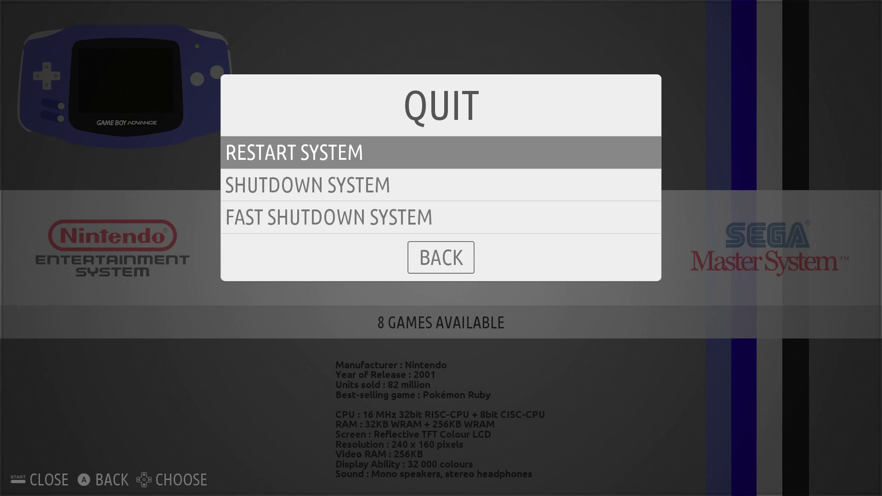
pyautogui.press('Return')
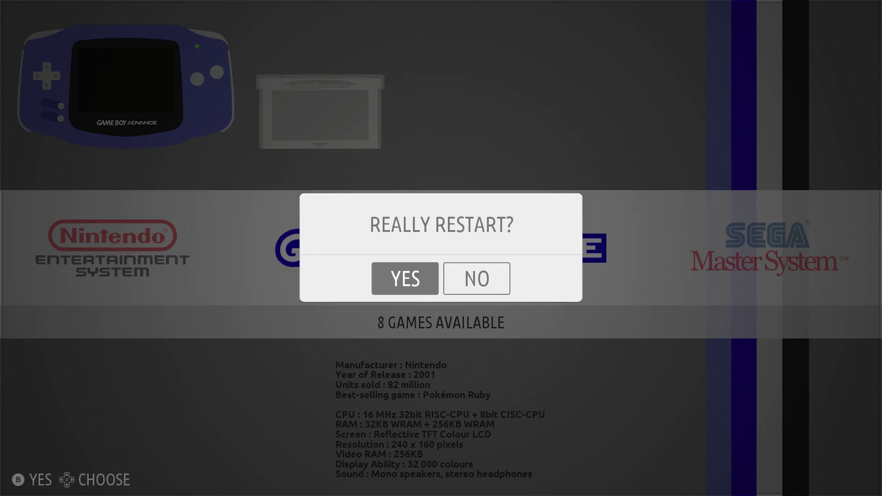
pyautogui.press('Return')
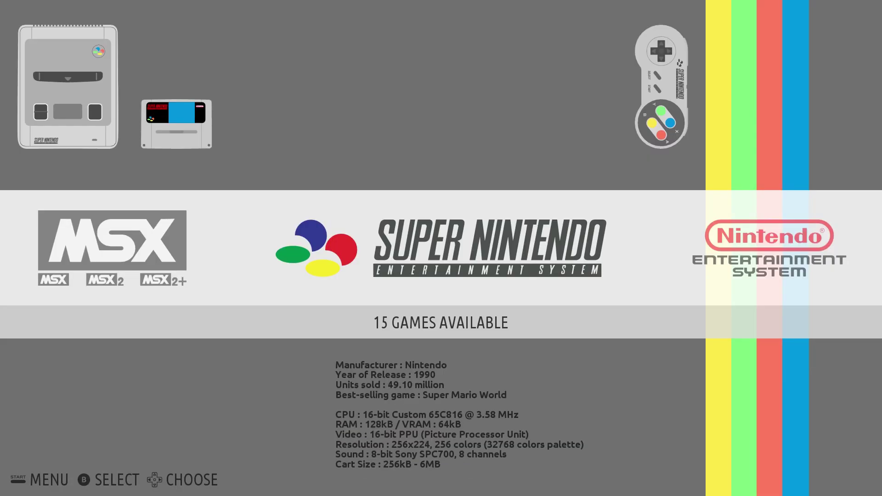
# - Open the MSX system's game list, check the neighbouring Super Nintendo list, and return to the MSX games
pyautogui.press('Left')
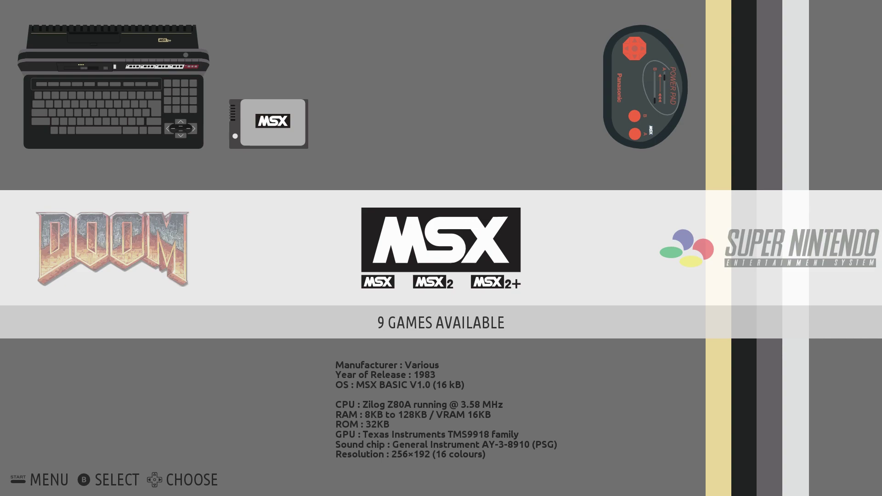
pyautogui.press('Return')
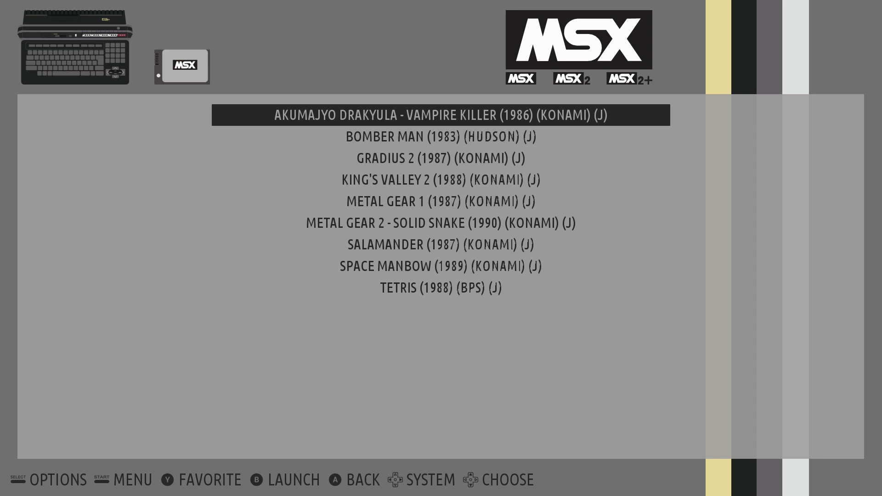
pyautogui.press('Right')
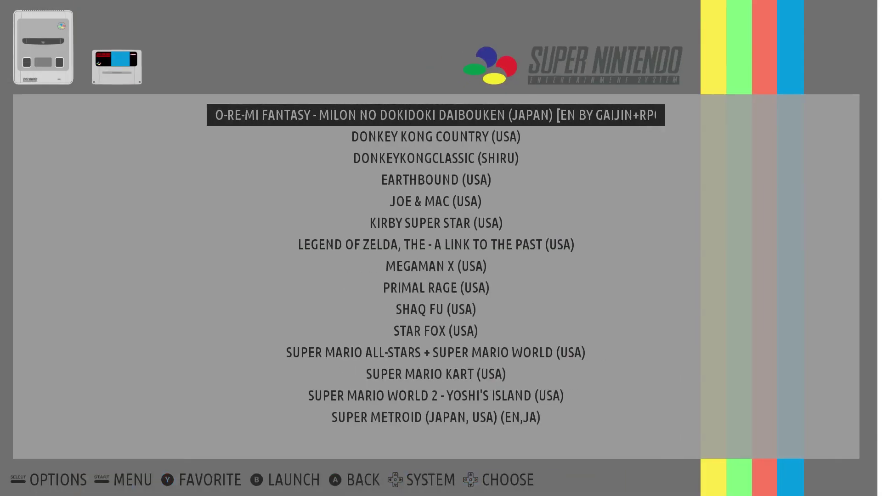
pyautogui.press('Left')
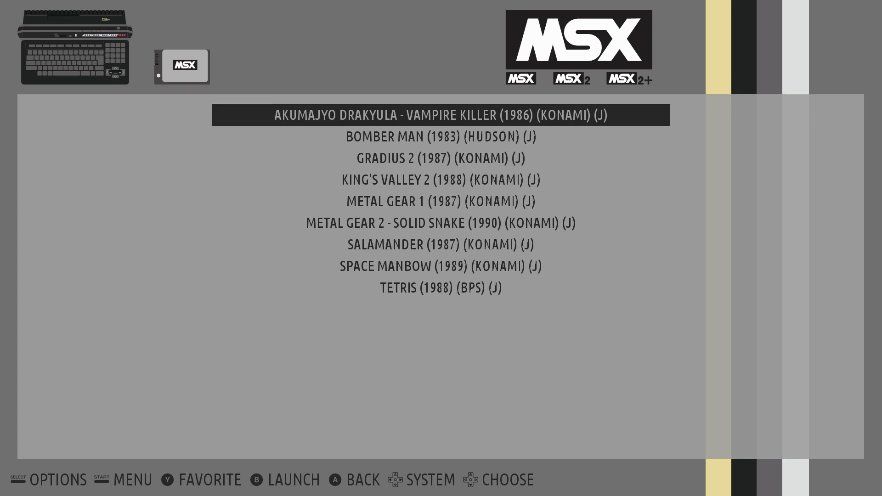
# - Launch Salamander (1987) (Konami) (J) from the MSX game list and start a one-player game
pyautogui.press('Down')
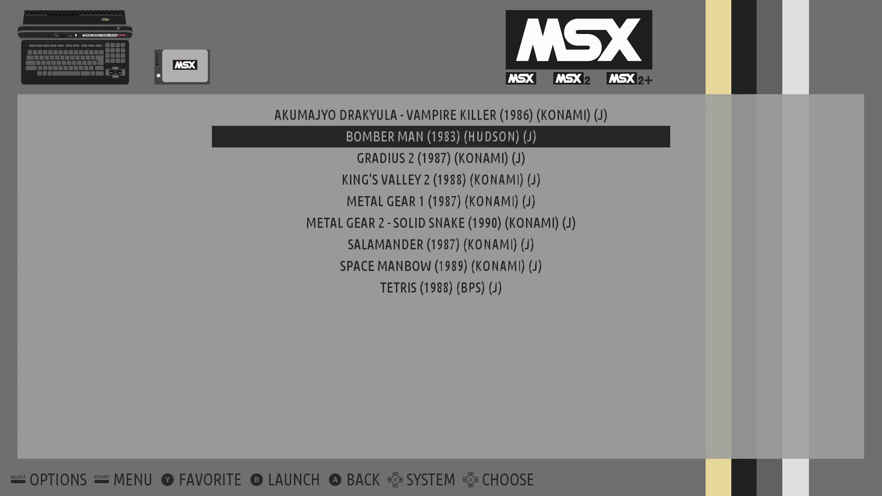
pyautogui.press('Down')
pyautogui.press('Down')
pyautogui.press('Down')
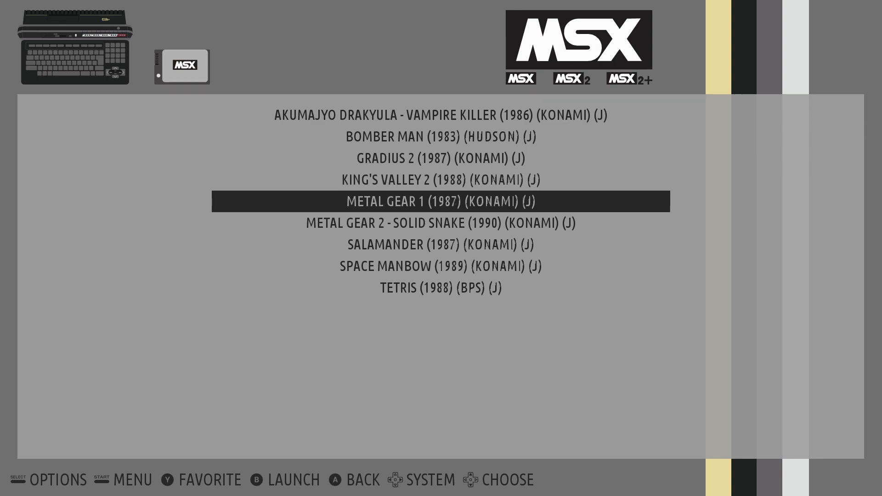
pyautogui.press('Down')
pyautogui.press('Down')
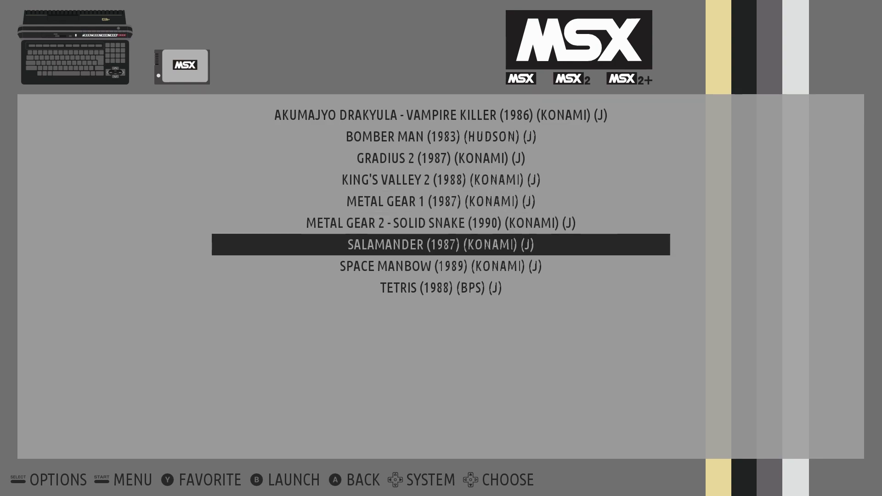
pyautogui.press('Return')
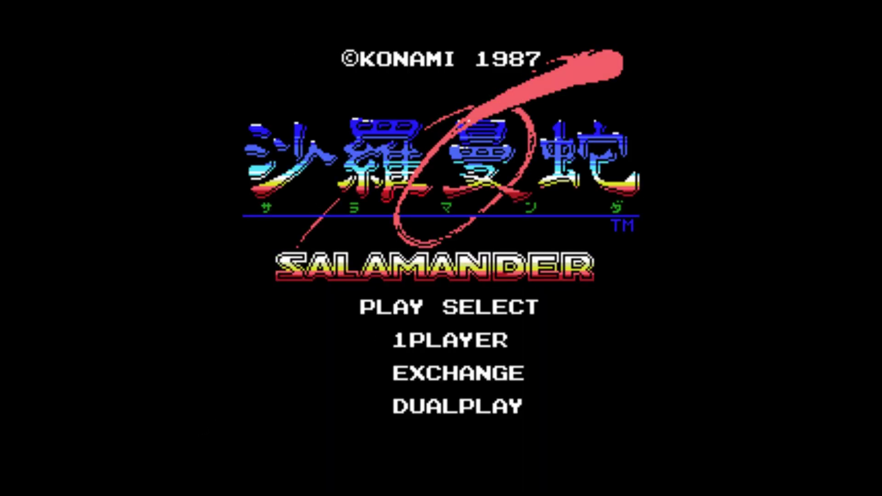
pyautogui.press('Down')
pyautogui.press('Up')
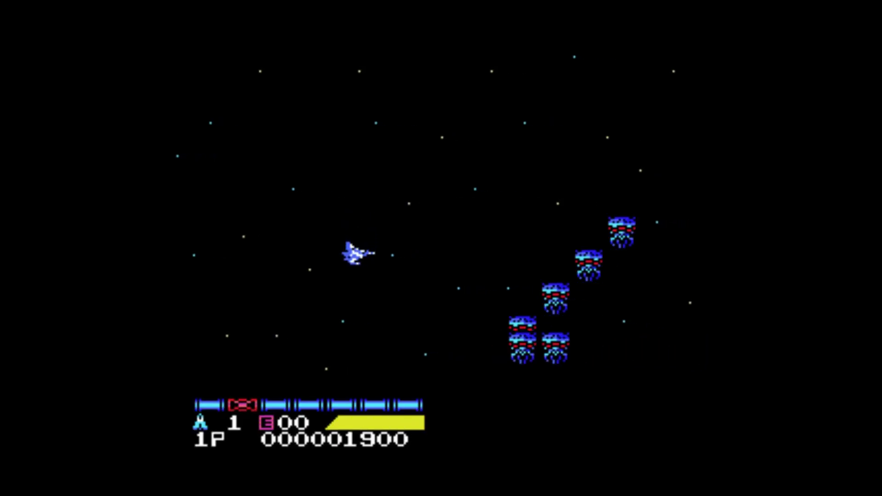
pyautogui.press('Up')
pyautogui.press('z')
pyautogui.press('z')
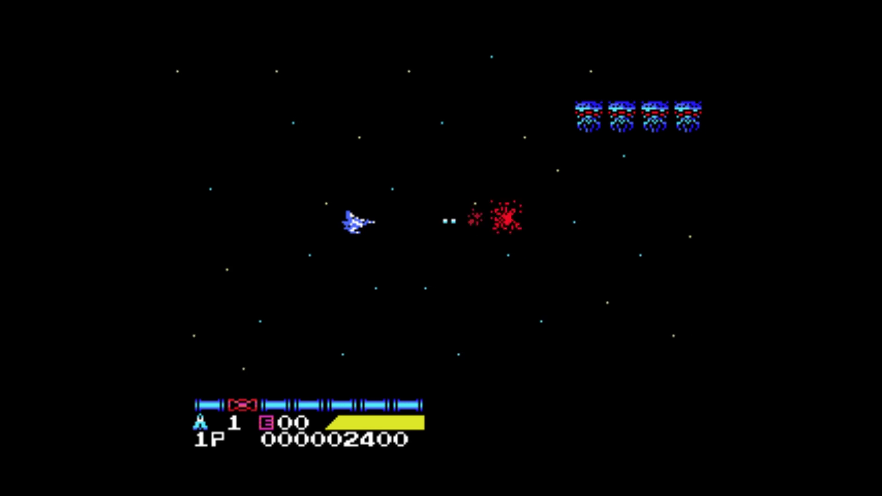
pyautogui.press('Up')
pyautogui.press('z')
pyautogui.press('Down')
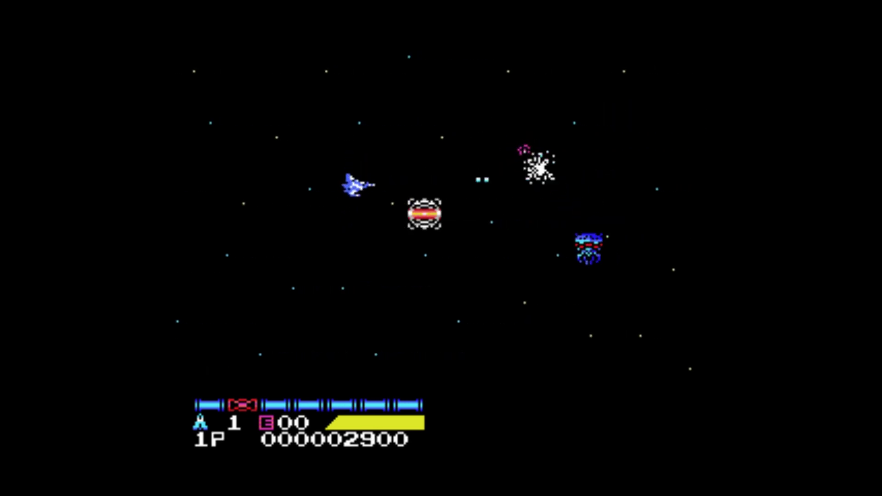
pyautogui.press('z')
pyautogui.press('Up')
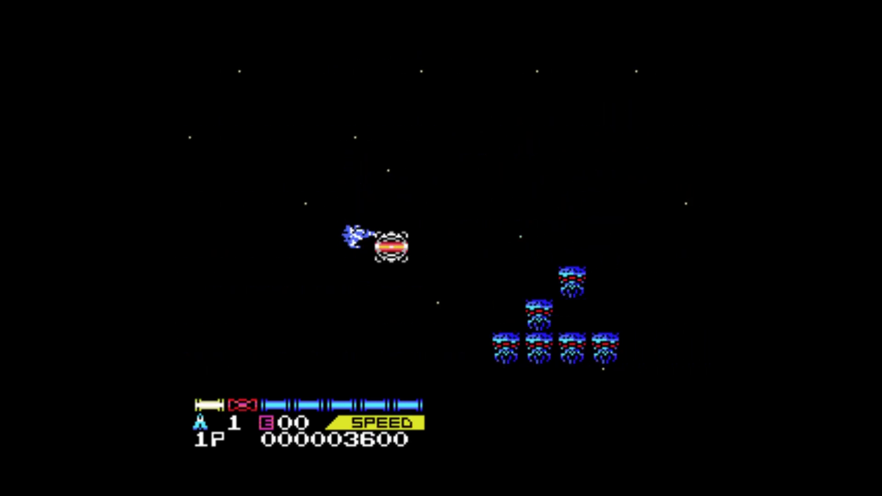
pyautogui.press('x')
pyautogui.press('z')
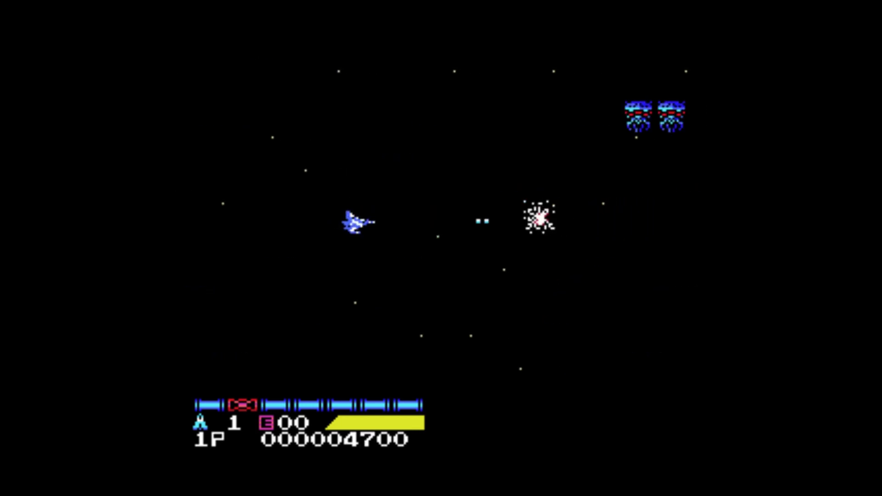
pyautogui.press('Up')
pyautogui.press('z')
pyautogui.press('Up')
pyautogui.press('Down')
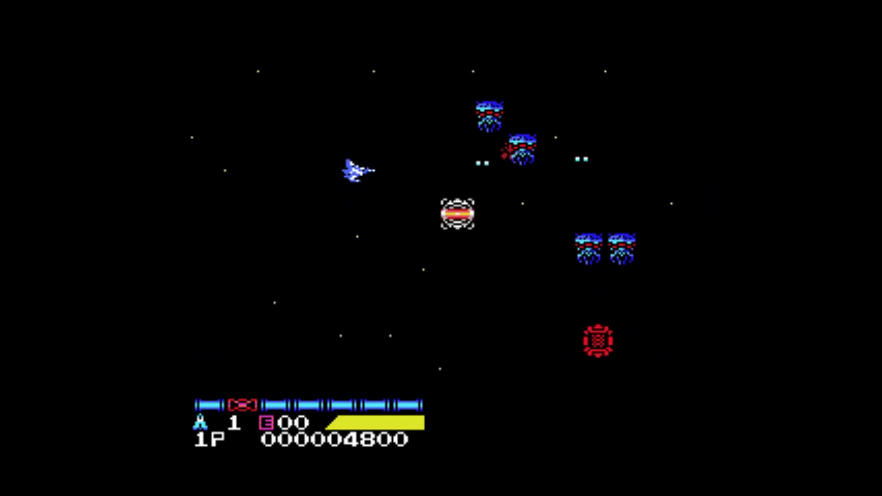
pyautogui.press('z')
pyautogui.press('Up')
pyautogui.press('Down')
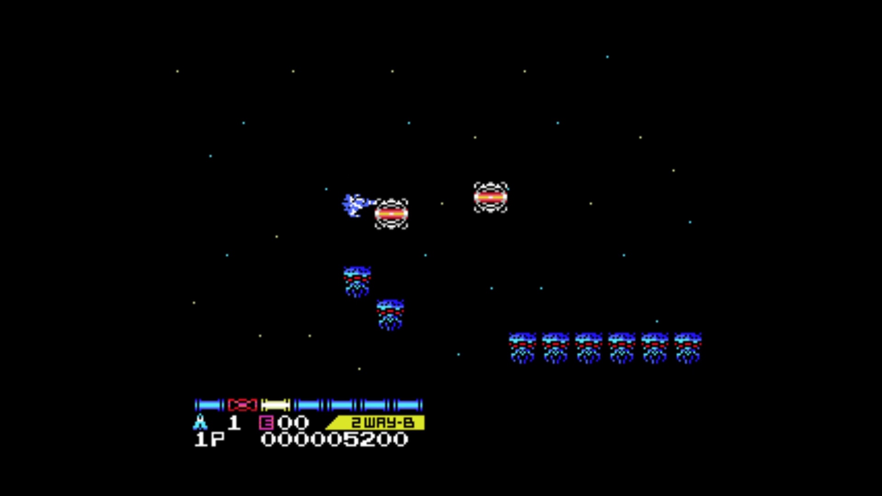
pyautogui.press('Up')
pyautogui.press('z')
pyautogui.press('Down')
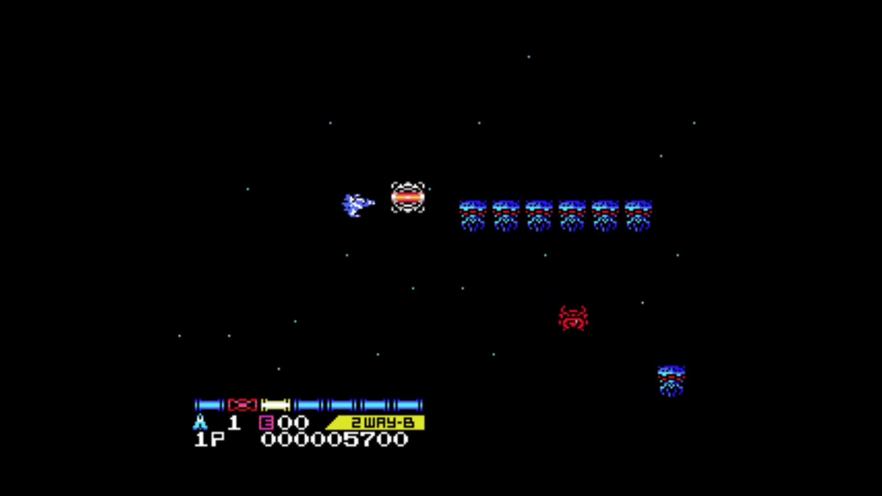
pyautogui.press('z')
pyautogui.press('x')
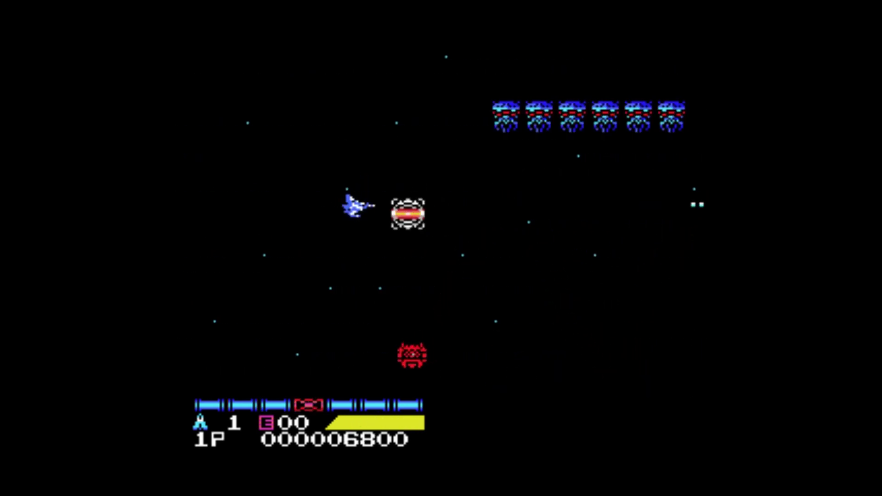
pyautogui.press('Up')
pyautogui.press('Up')
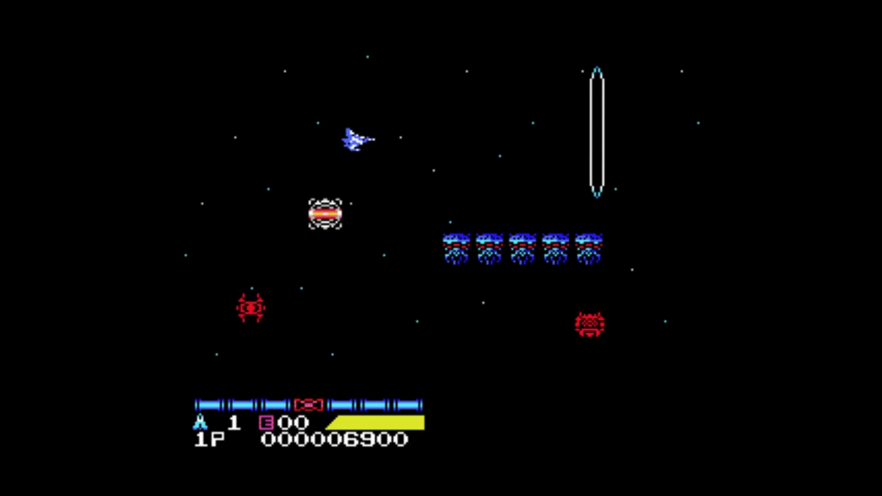
# - Play the opening space section of Salamander, steering the ship to shoot the enemy formations and collect power-up capsules
pyautogui.press('z')
pyautogui.press('z')
pyautogui.press('z')
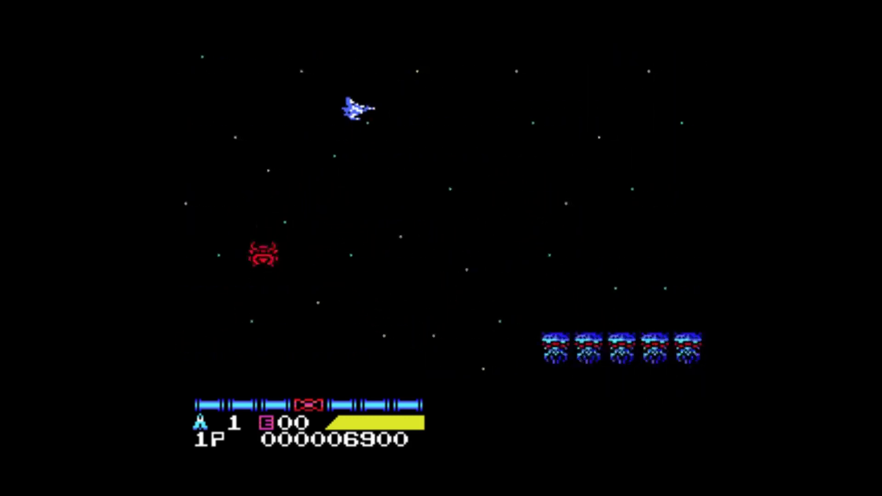
pyautogui.press('z')
pyautogui.press('Down')
pyautogui.press('Down')
pyautogui.press('Up')
pyautogui.press('Left')
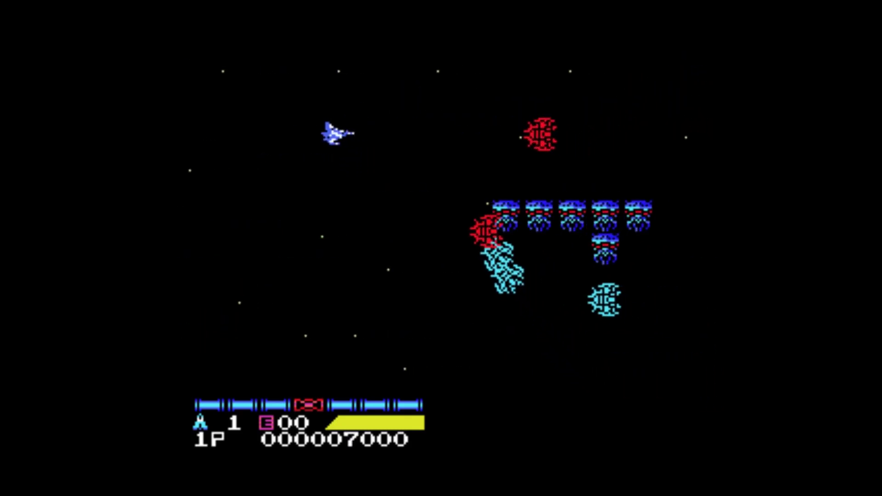
pyautogui.press('z')
pyautogui.press('Left')
pyautogui.press('Down')
pyautogui.press('z')
pyautogui.press('Down')
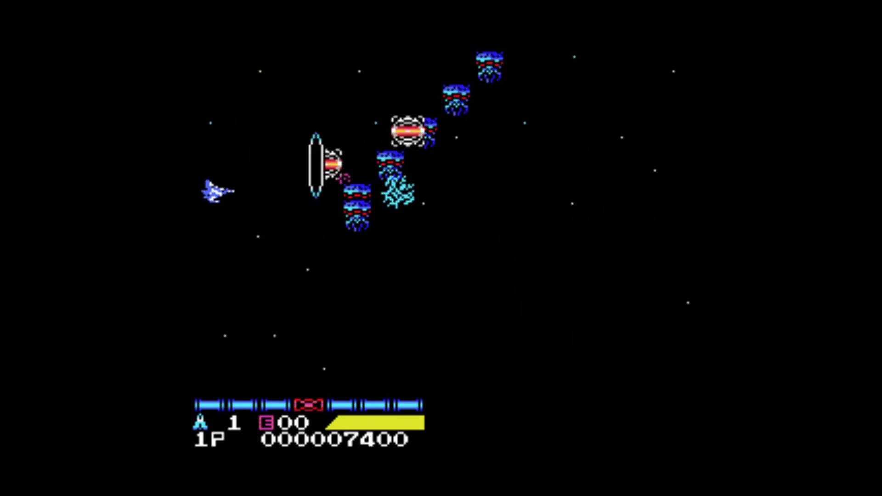
pyautogui.press('Up')
pyautogui.press('z')
pyautogui.press('Up')
pyautogui.press('Right')
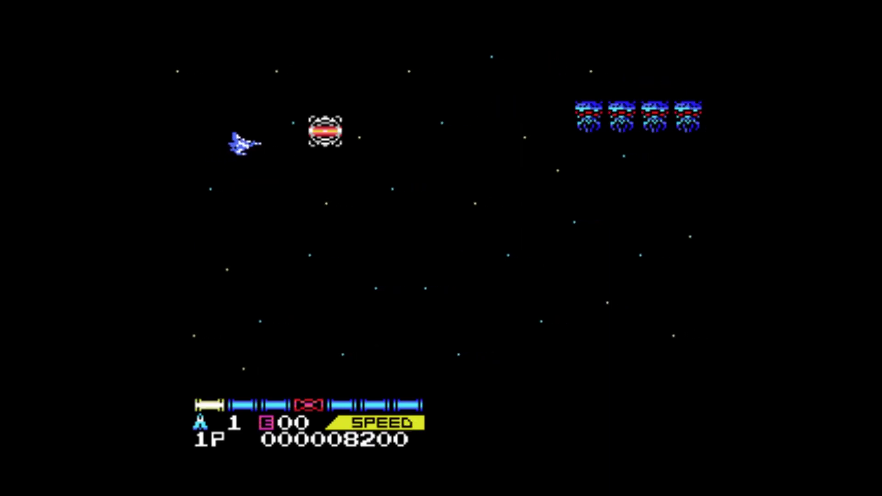
pyautogui.press('z')
pyautogui.press('Right')
pyautogui.press('z')
pyautogui.press('Down')
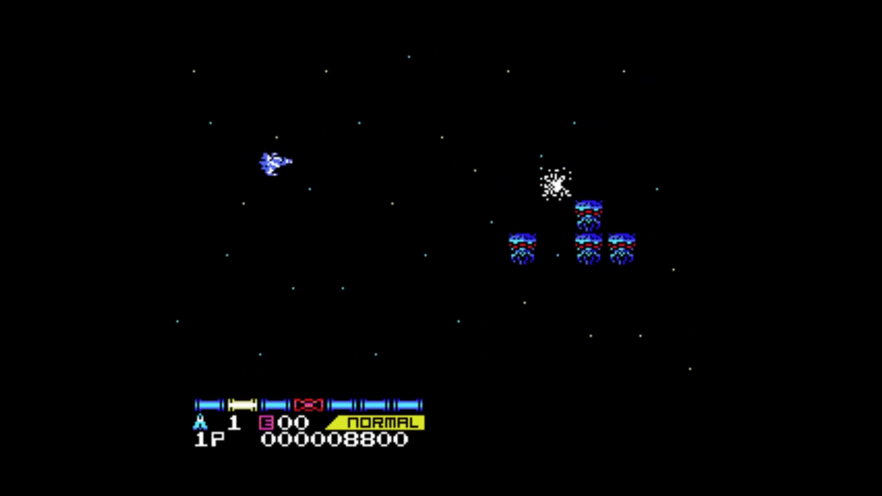
pyautogui.press('z')
pyautogui.press('z')
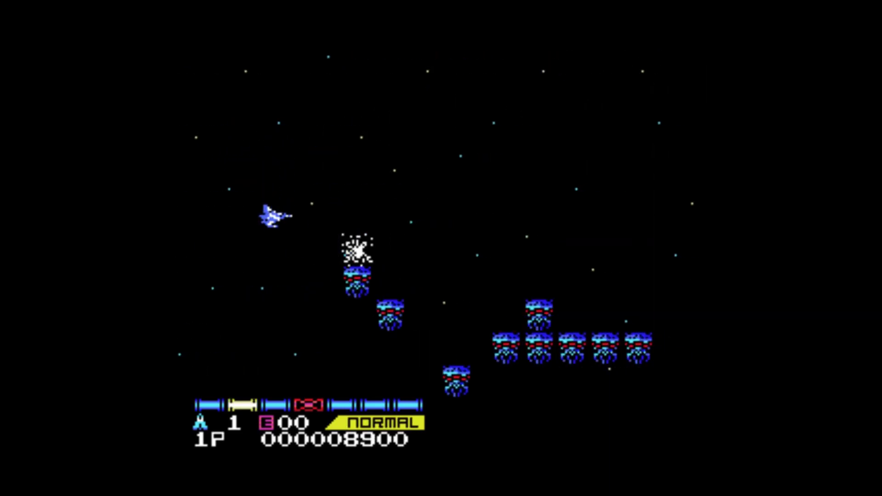
pyautogui.press('Up')
pyautogui.press('z')
pyautogui.press('z')
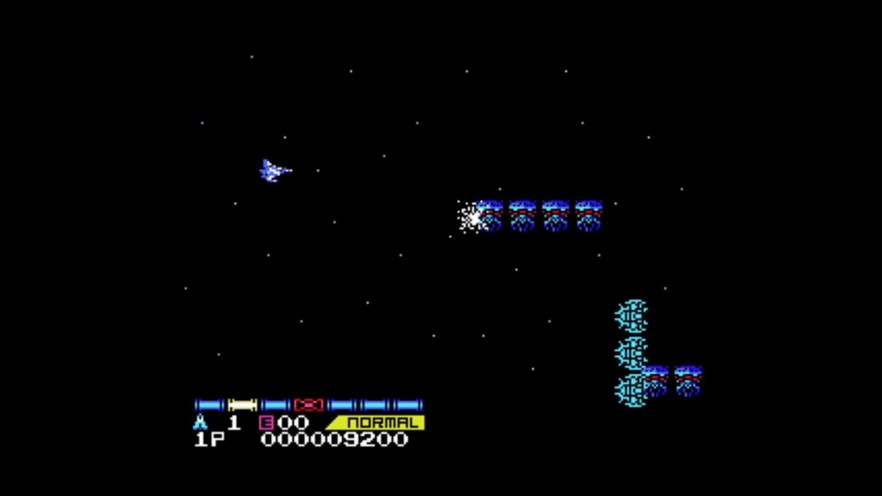
pyautogui.press('Down')
pyautogui.press('z')
pyautogui.press('Down')
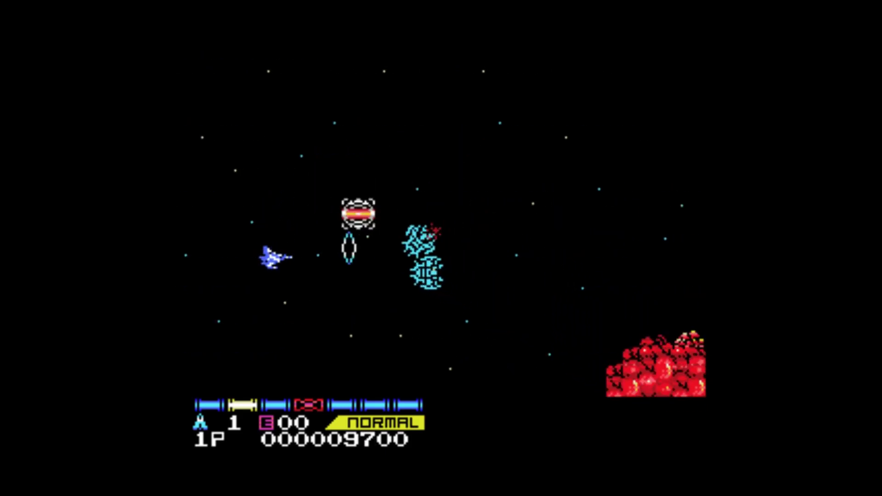
# - Fly the ship into the red rocky cavern, dodging the spores and terrain while shooting the enemies there
pyautogui.press('Up')
pyautogui.press('Up')
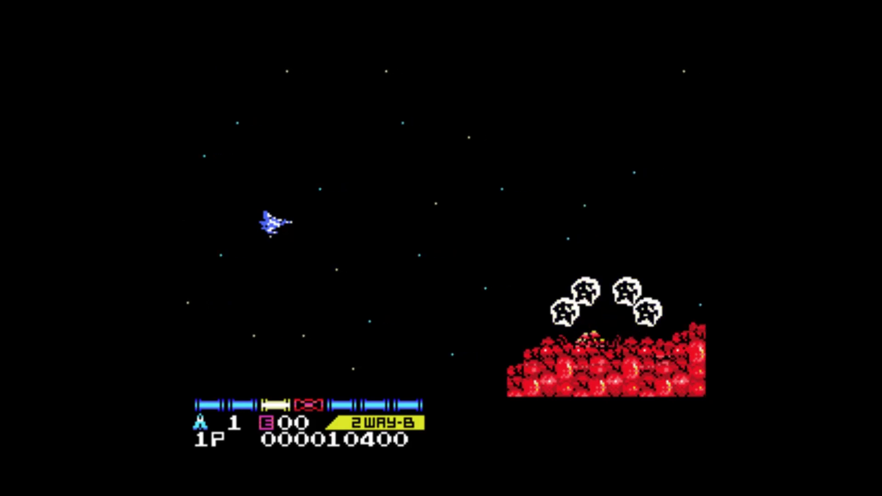
pyautogui.press('z')
pyautogui.press('z')
pyautogui.press('Down')
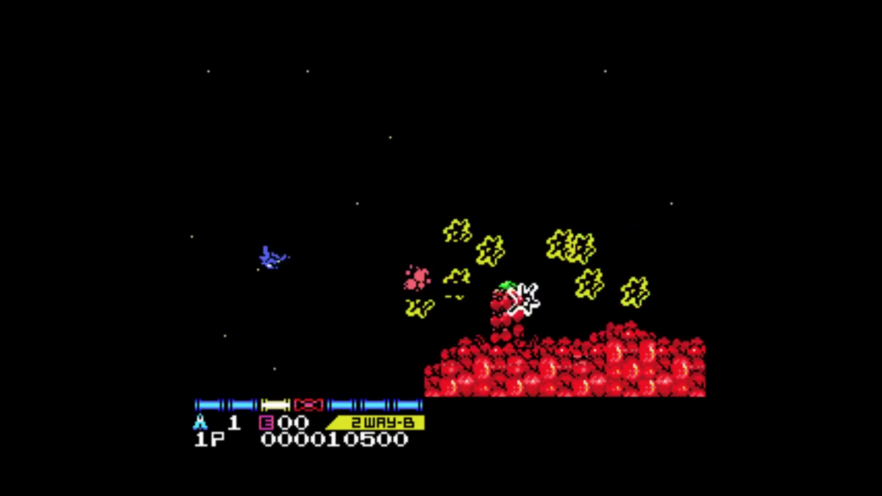
pyautogui.press('Up')
pyautogui.press('z')
pyautogui.press('z')
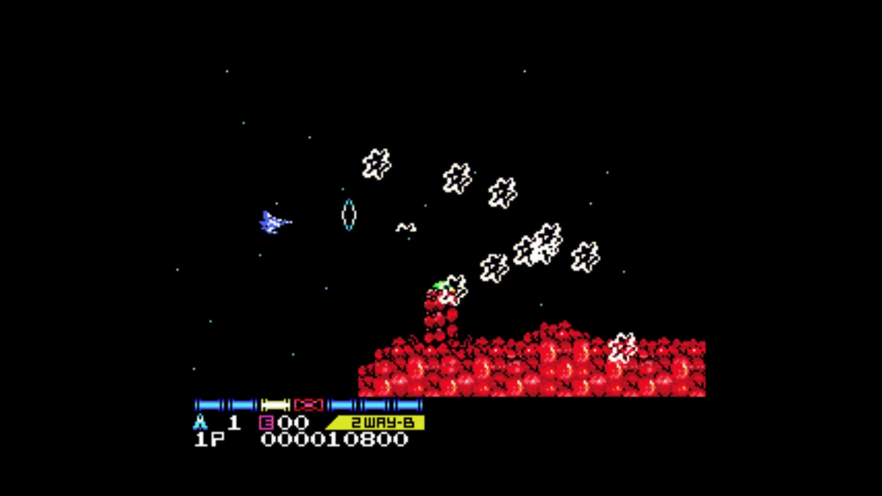
pyautogui.press('Up')
pyautogui.press('z')
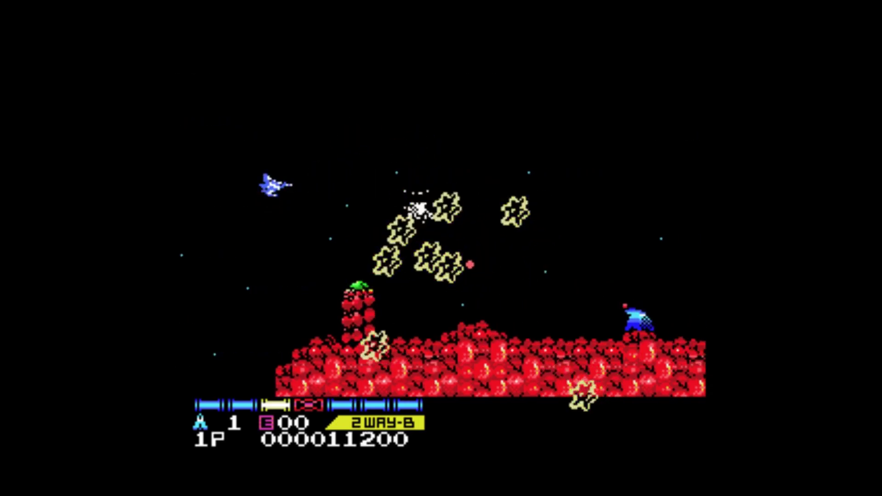
pyautogui.press('z')
pyautogui.press('Down')
pyautogui.press('Up')
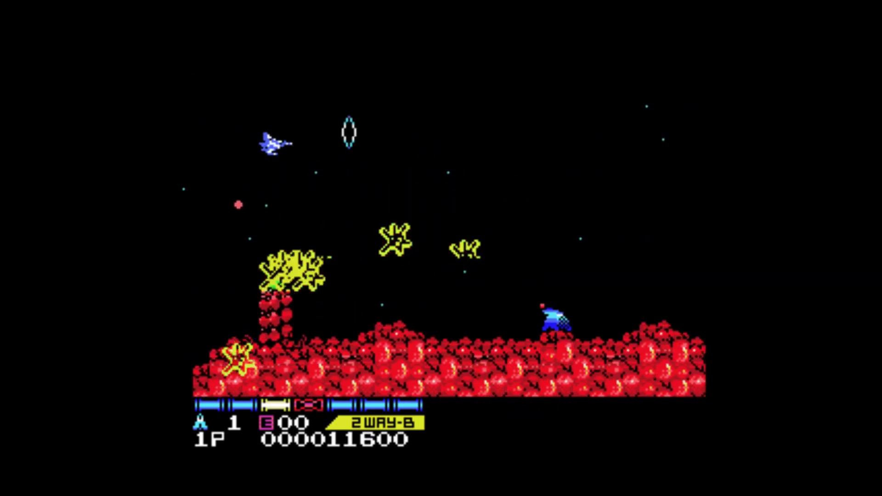
pyautogui.press('Up')
pyautogui.press('Right')
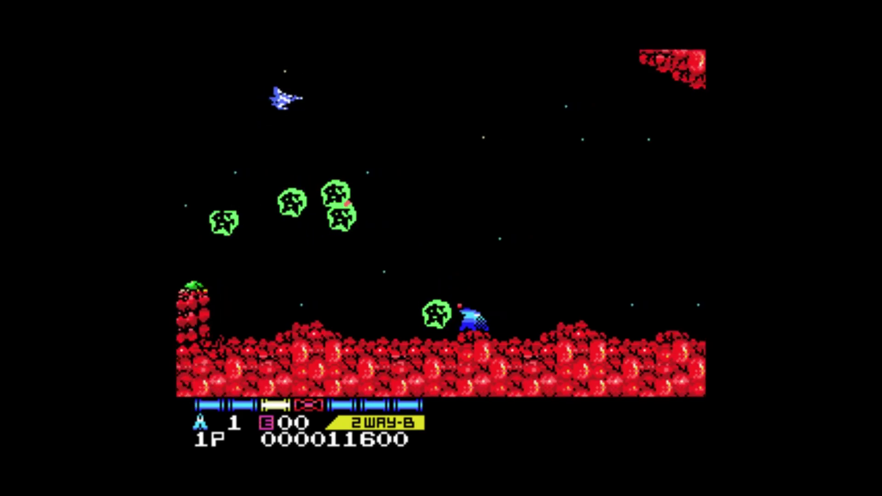
pyautogui.press('Right')
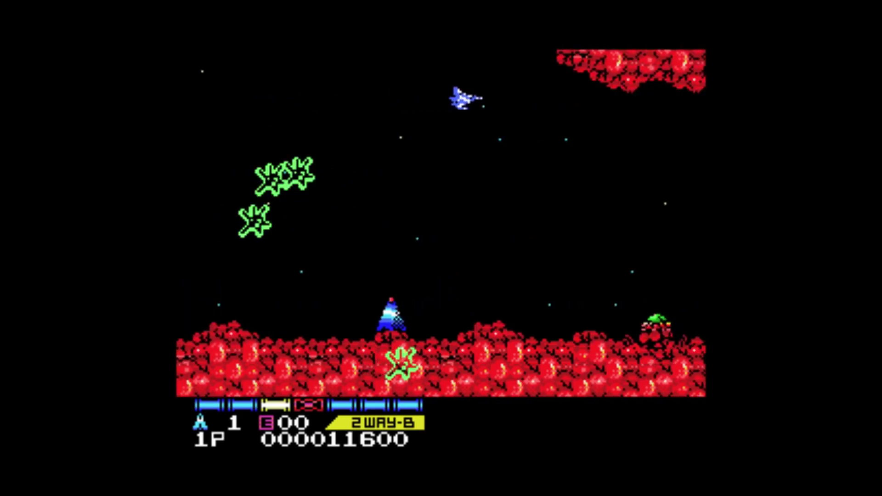
pyautogui.press('Left')
pyautogui.press('Left')
pyautogui.press('Down')
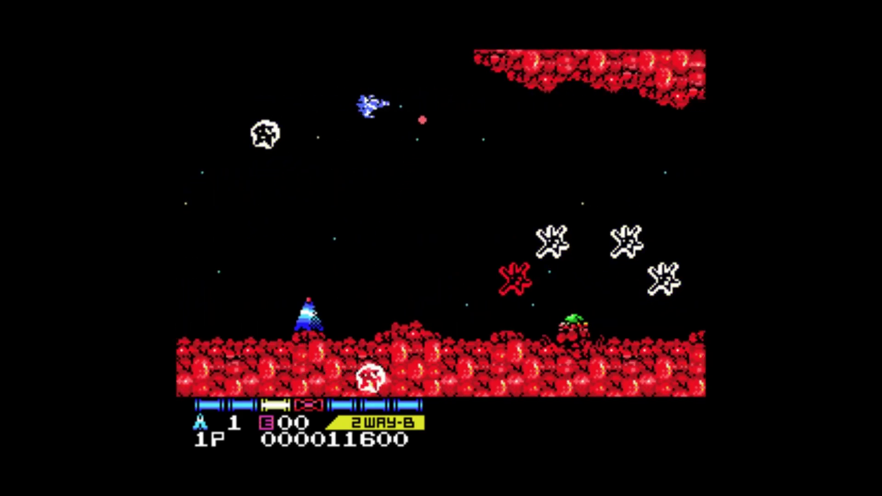
pyautogui.press('Left')
pyautogui.press('Left')
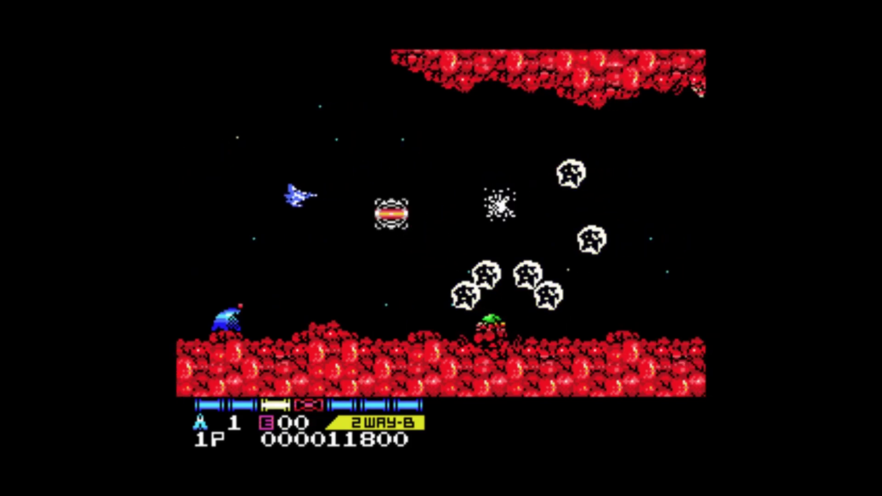
pyautogui.press('Right')
pyautogui.press('Right')
pyautogui.press('Left')
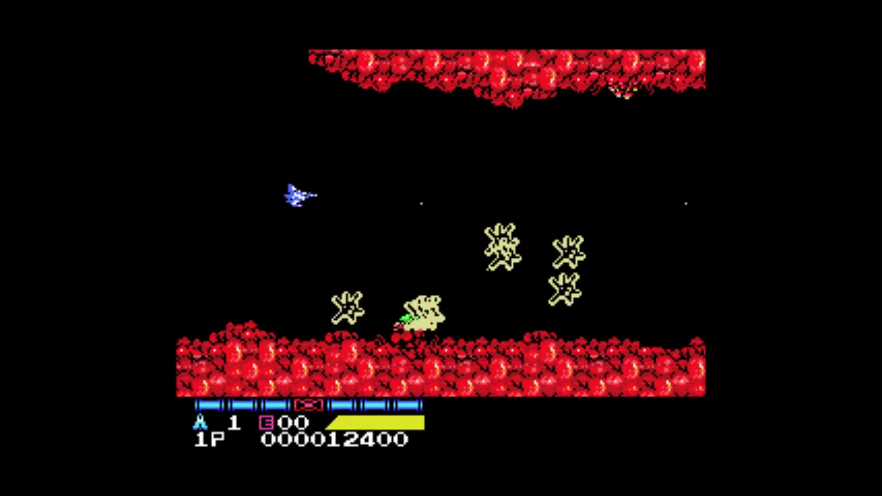
pyautogui.press('Up')
pyautogui.press('Down')
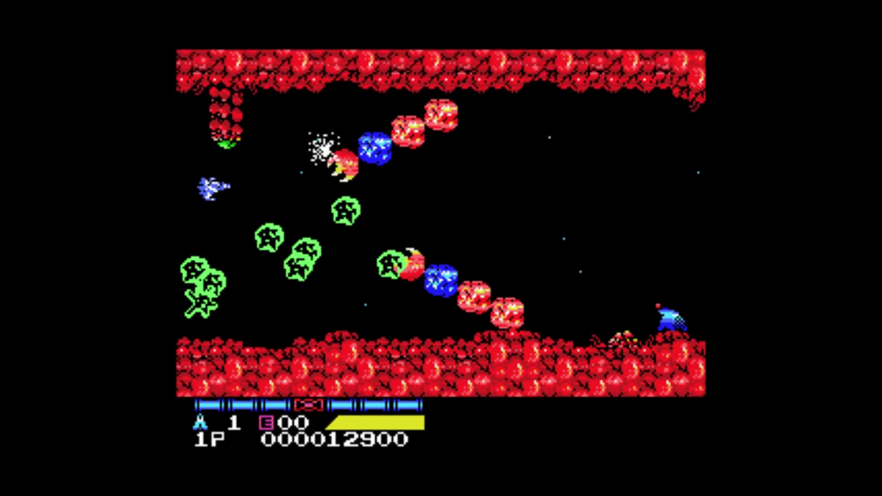
pyautogui.press('Up')
pyautogui.press('Right')
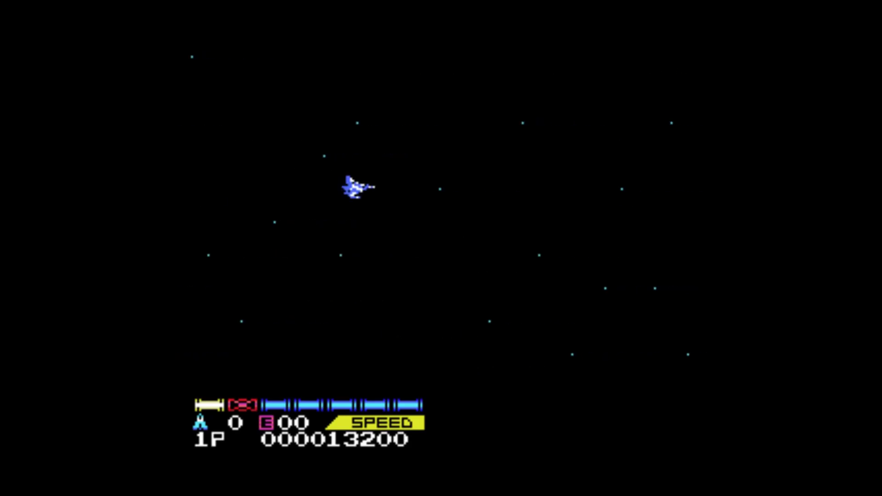
# - Resume play with the last ship, shoot the enemy formations in open space and activate the Speed power-up
pyautogui.press('Down')
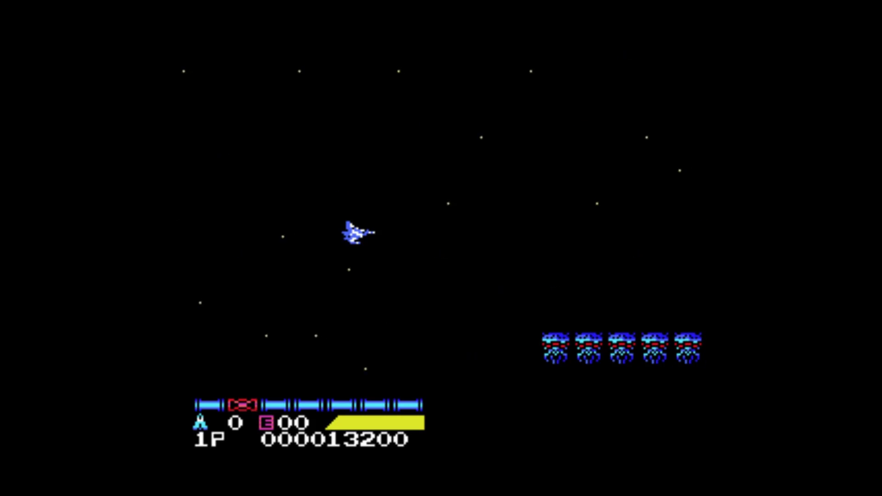
pyautogui.press('space')
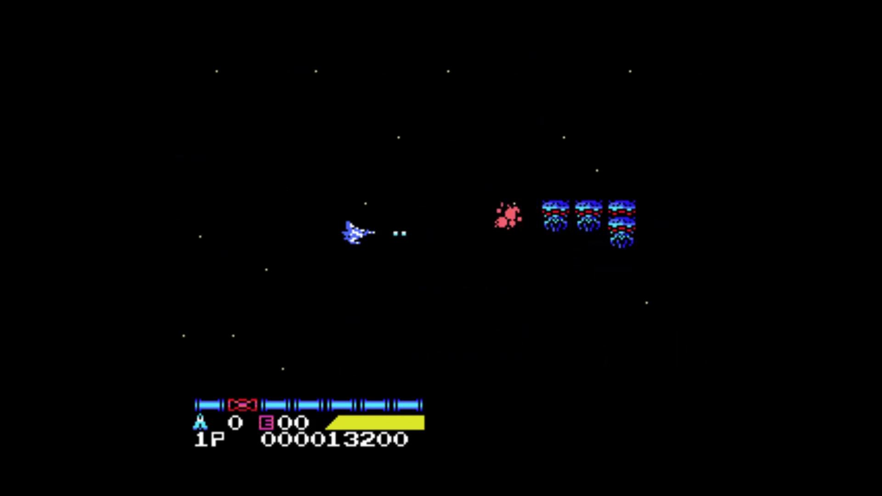
pyautogui.press('Up')
pyautogui.press('space')
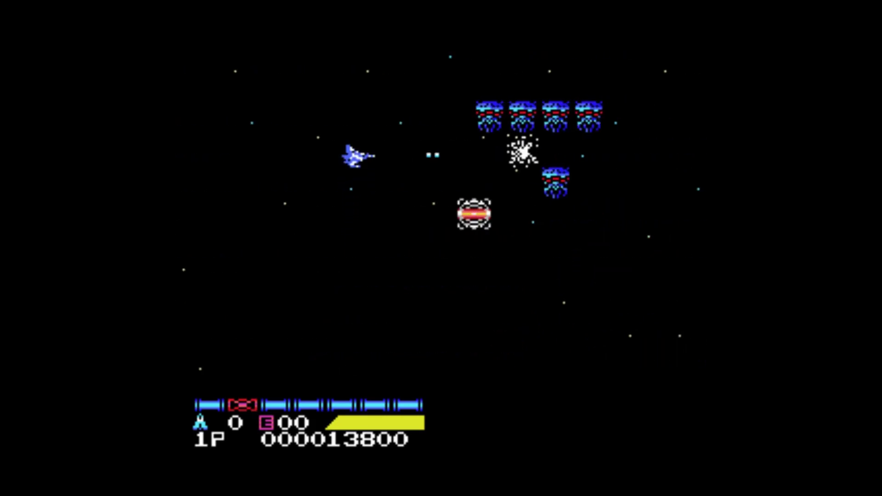
pyautogui.press('Down')
pyautogui.press('space')
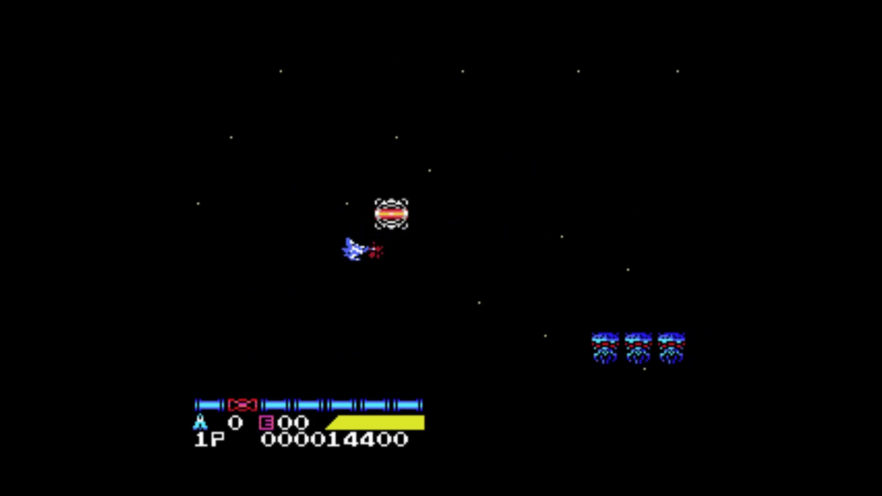
pyautogui.press('space')
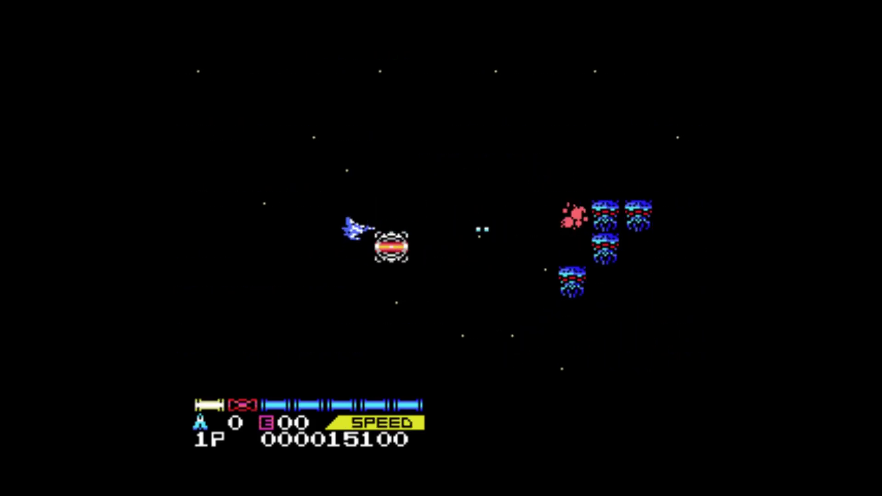
pyautogui.press('m')
pyautogui.press('Up')
pyautogui.press('space')
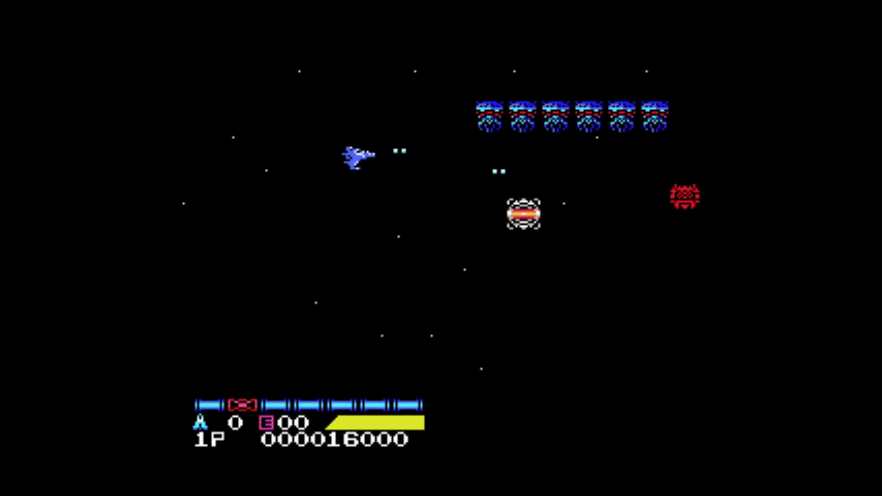
# - Steer around the incoming enemies, collecting capsules to advance the power meter to Ripple and firing until the game ends
pyautogui.press('Down')
pyautogui.press('space')
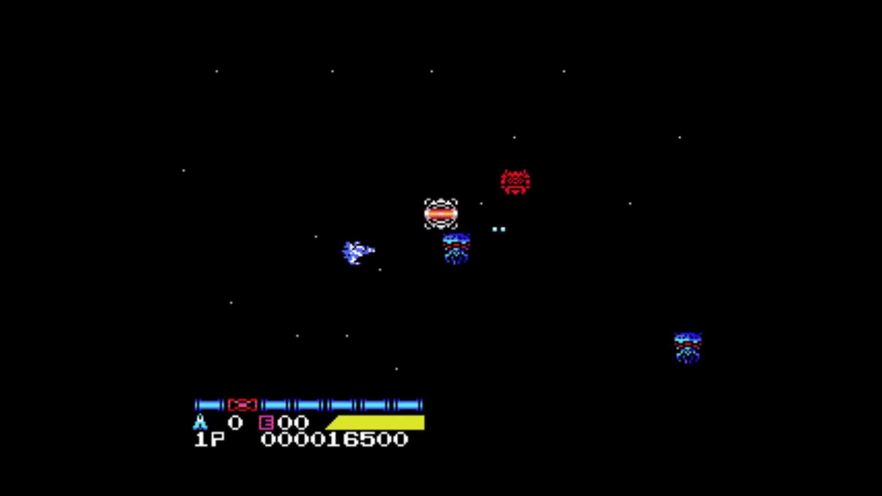
pyautogui.press('Up')
pyautogui.press('space')
pyautogui.press('Right')
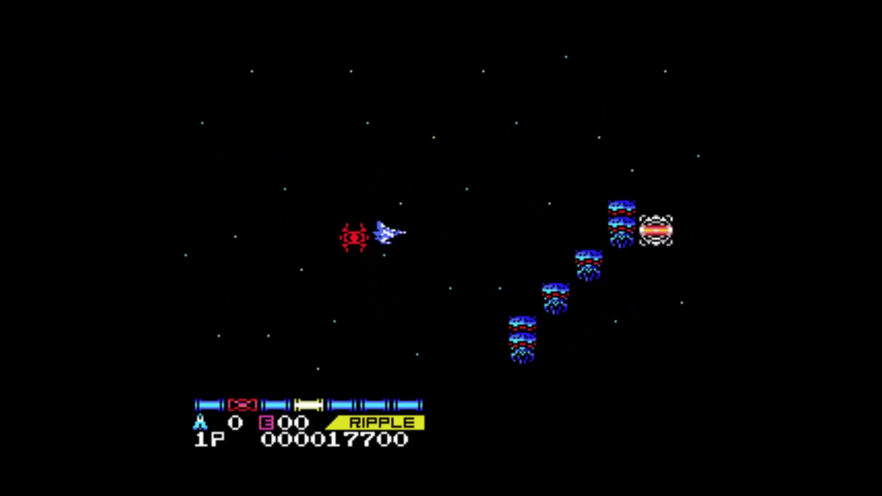
pyautogui.press('space')
pyautogui.press('Up')
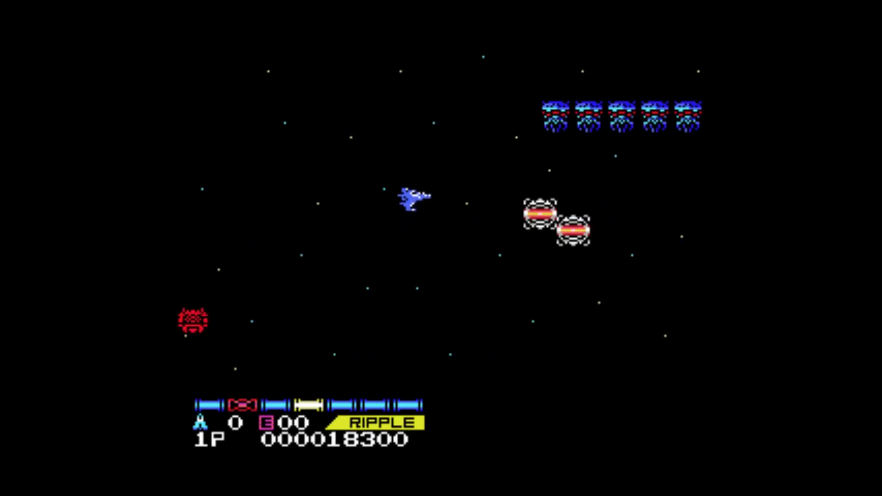
pyautogui.press('space')
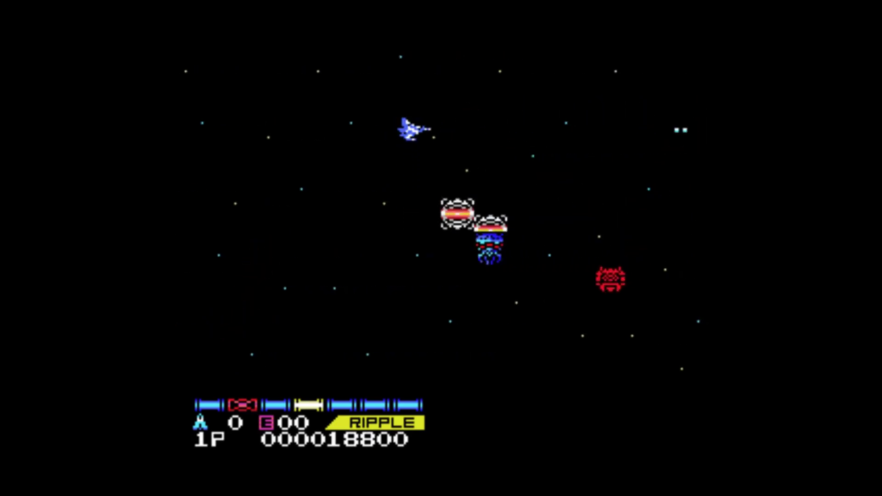
pyautogui.press('Down')
pyautogui.press('space')
pyautogui.press('Up')
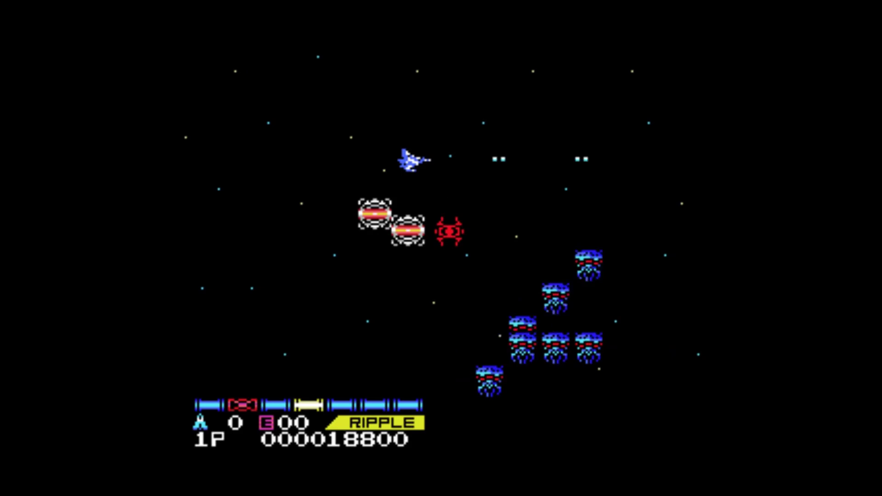
pyautogui.press('Up')
pyautogui.press('Down')
pyautogui.press('Down')
pyautogui.press('space')
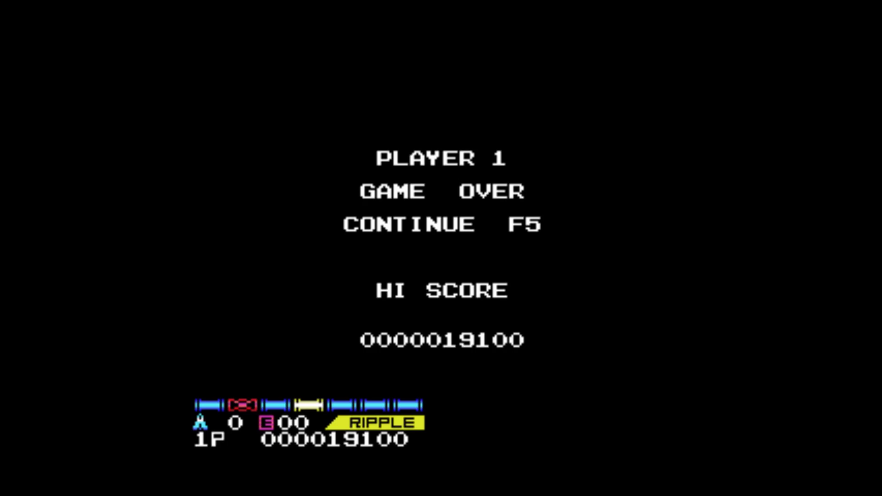
# - Quit Salamander to the MSX game list and highlight Metal Gear 2 - Solid Snake (1990) (Konami) (J)
pyautogui.press('Escape')
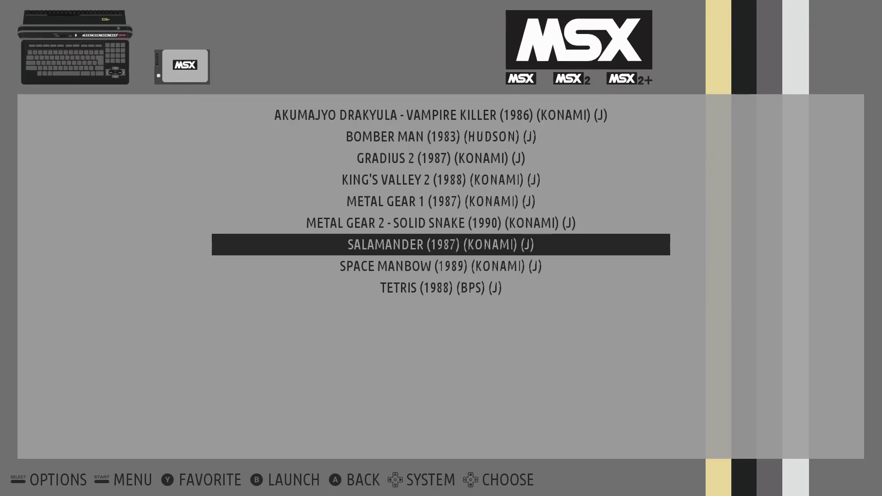
pyautogui.press('Down')
pyautogui.press('Up')
pyautogui.press('Up')
pyautogui.press('Up')
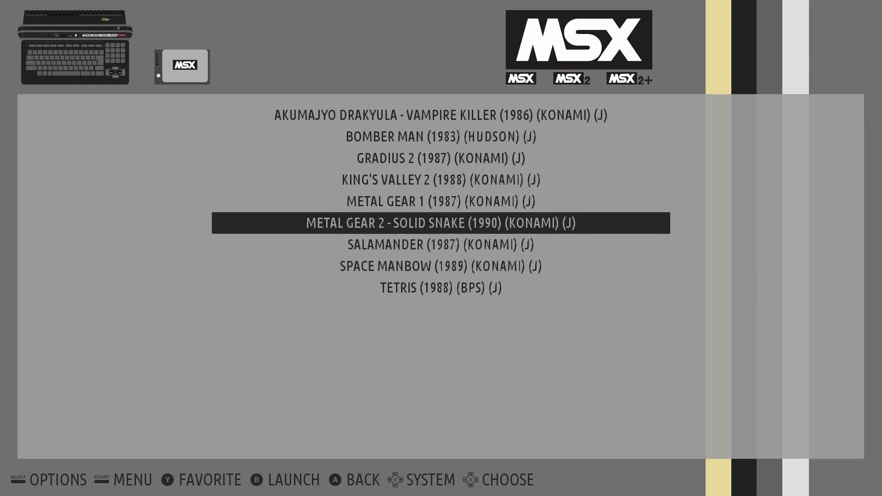